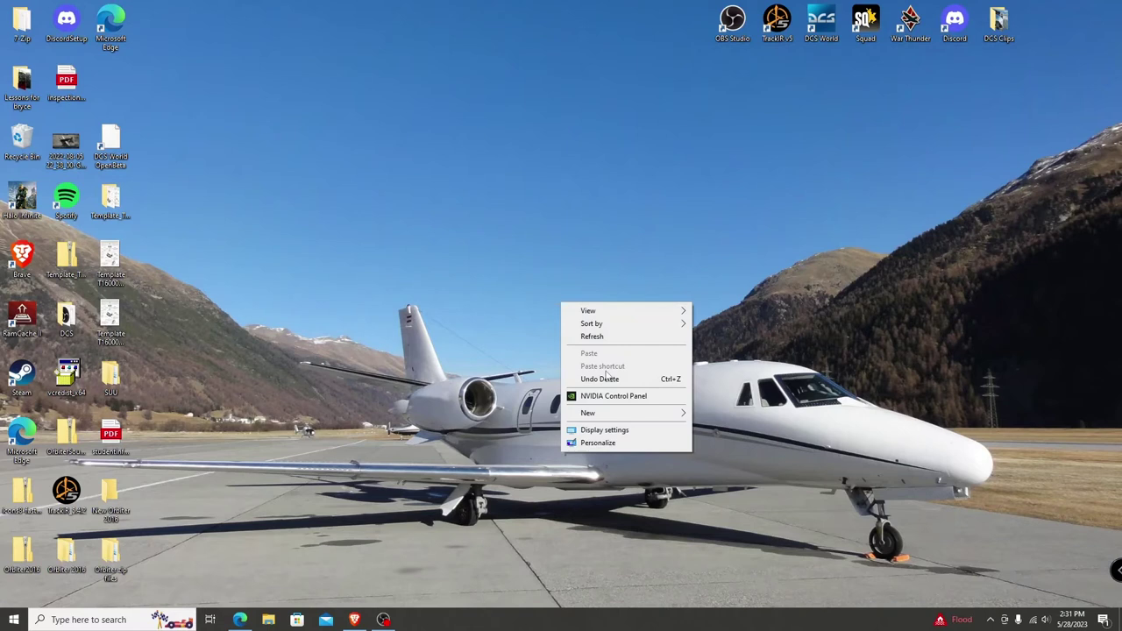
Step: Create a new folder named Thrustmaster on the desktop
mouse_move(613, 413)
click(708, 412)
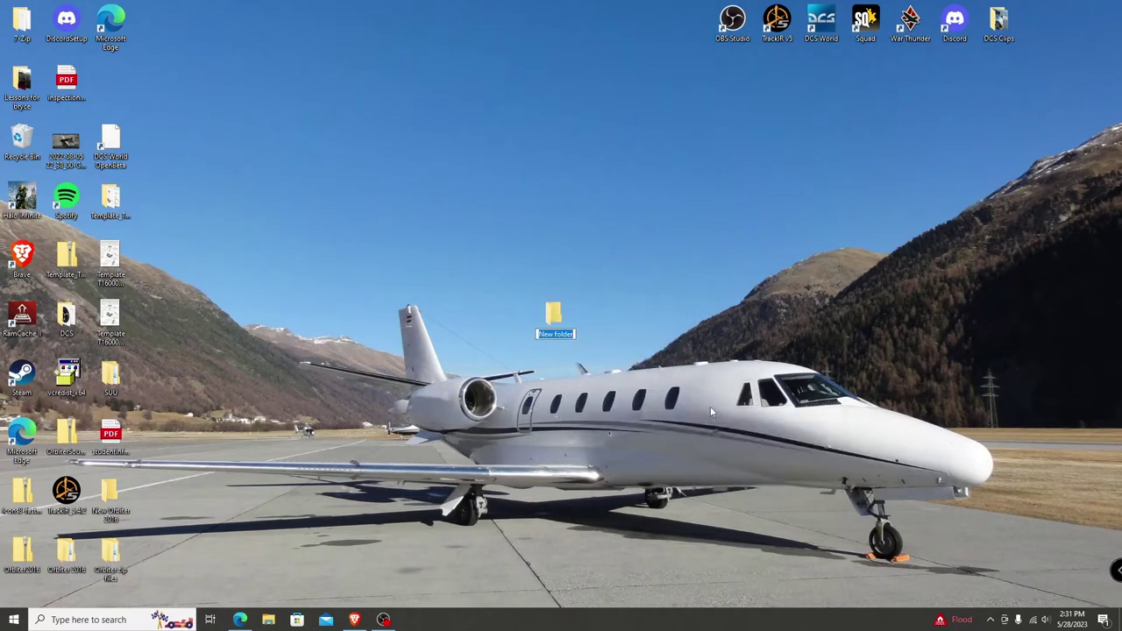
text(Thrustmaster)
key(Return)
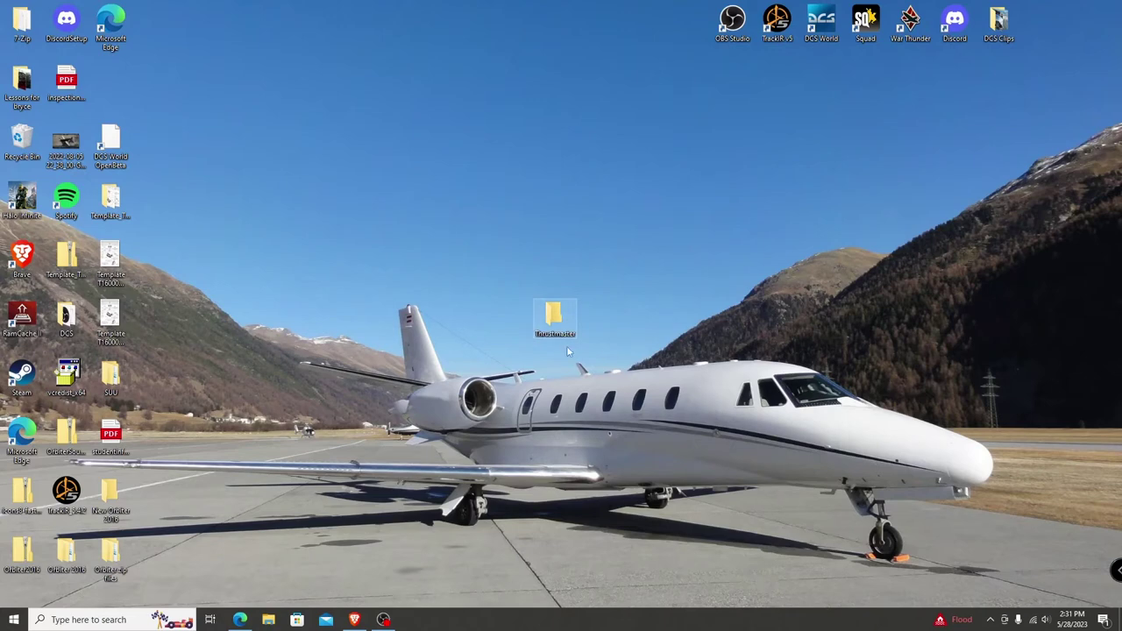
Step: Open the T.16000M FCS Flight Pack joystick page on the Thrustmaster support website and expand its drivers section
click(383, 620)
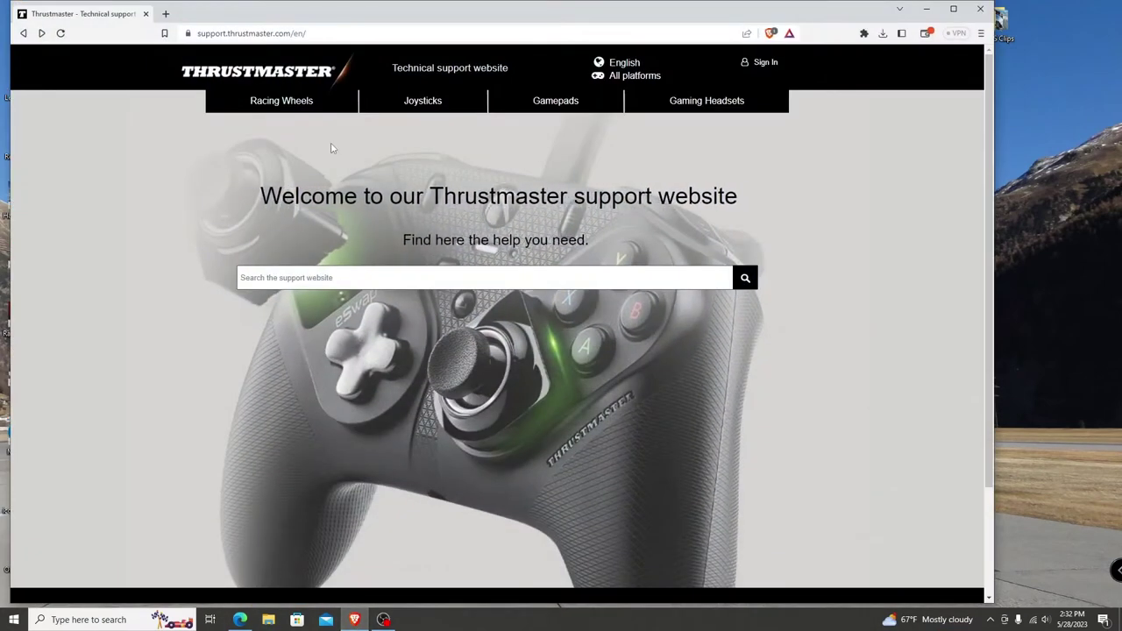
click(423, 104)
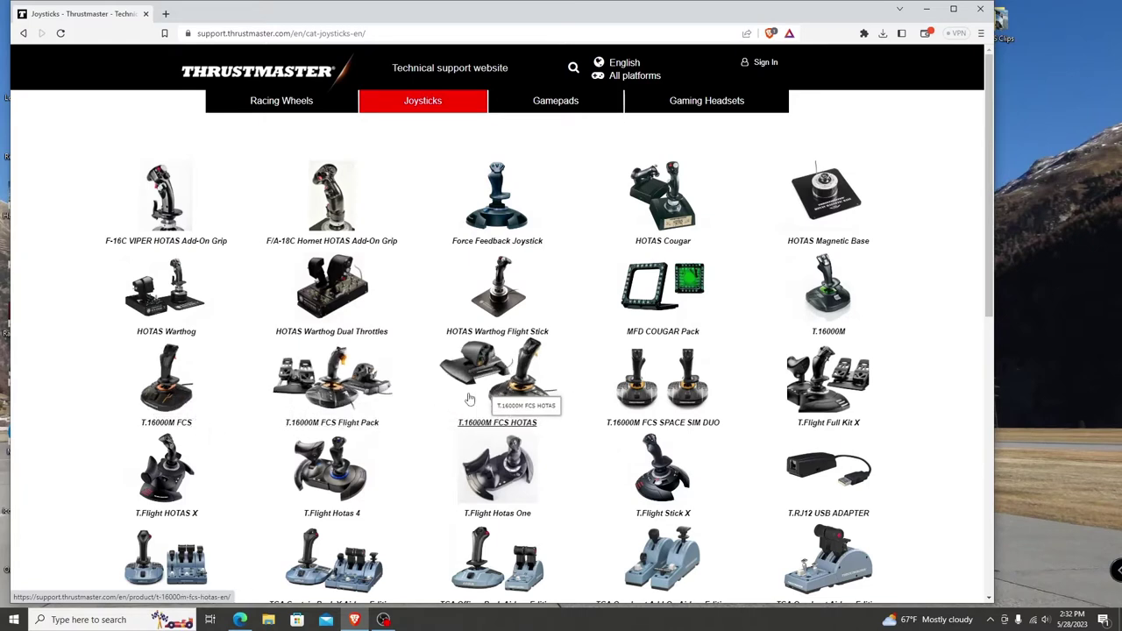
click(364, 429)
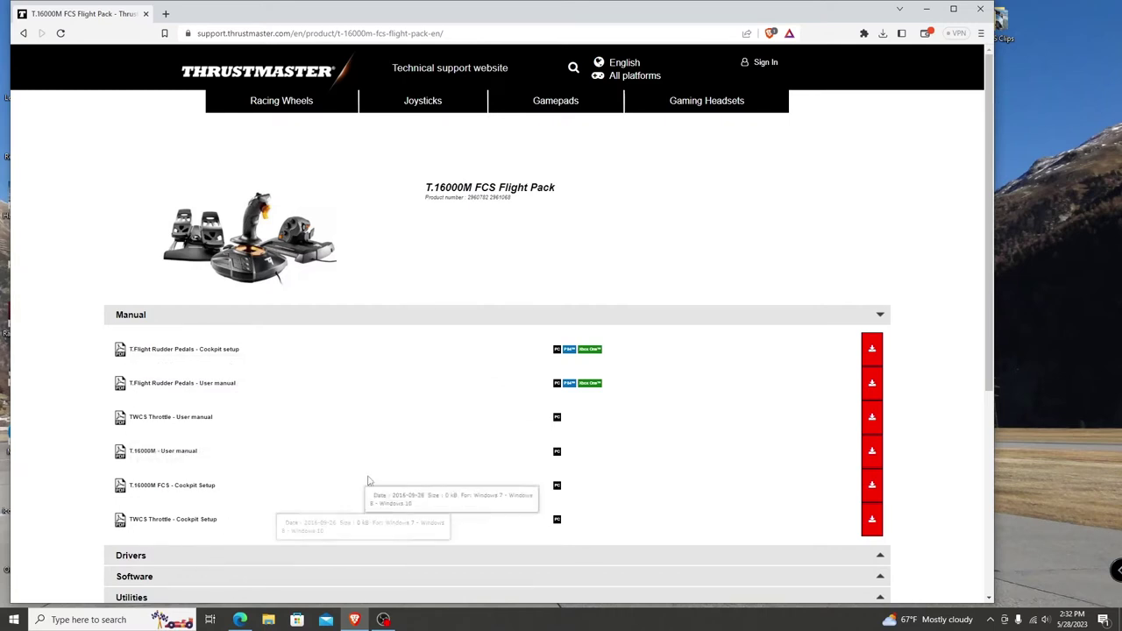
scroll(109, 490, down, 2)
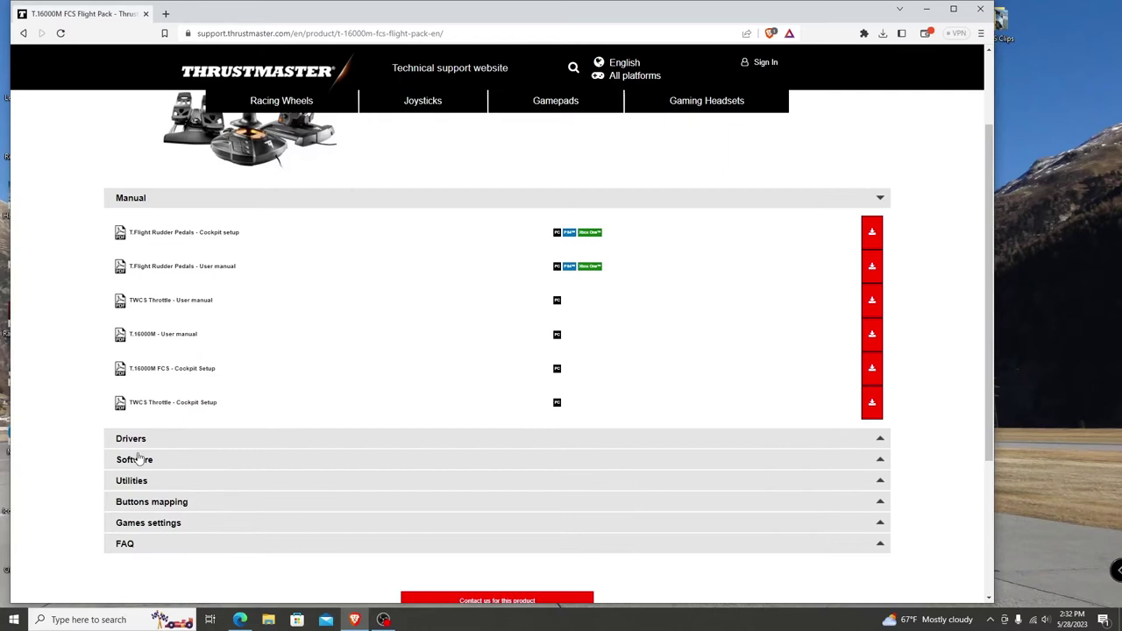
click(150, 445)
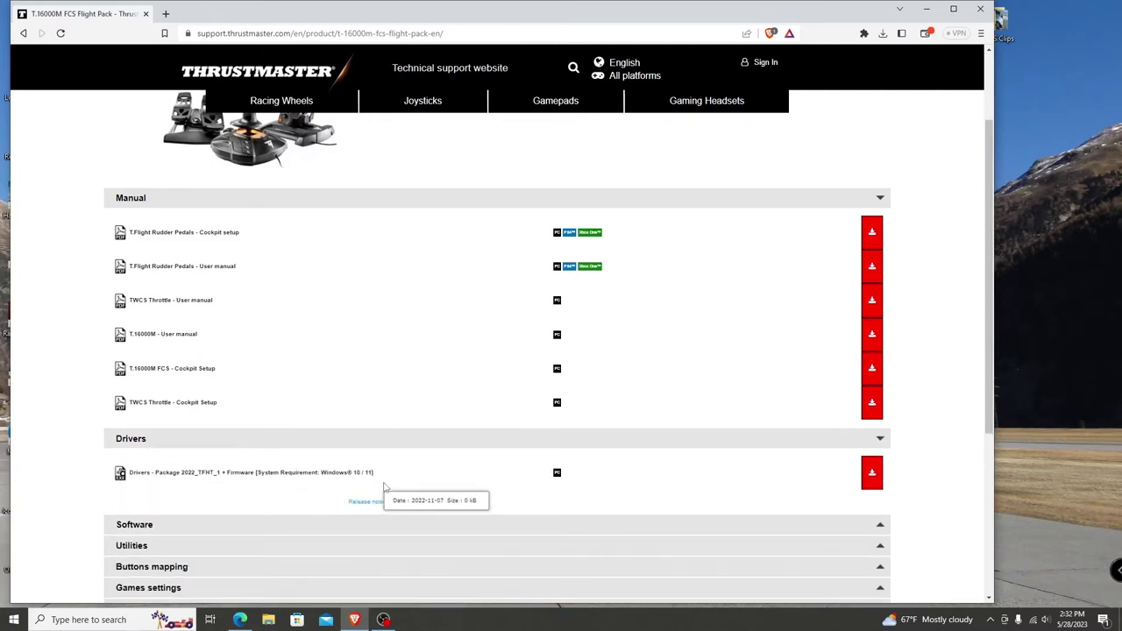
Step: Download the driver package 2022_TFHT_1 into the Thrustmaster folder on the desktop
click(871, 472)
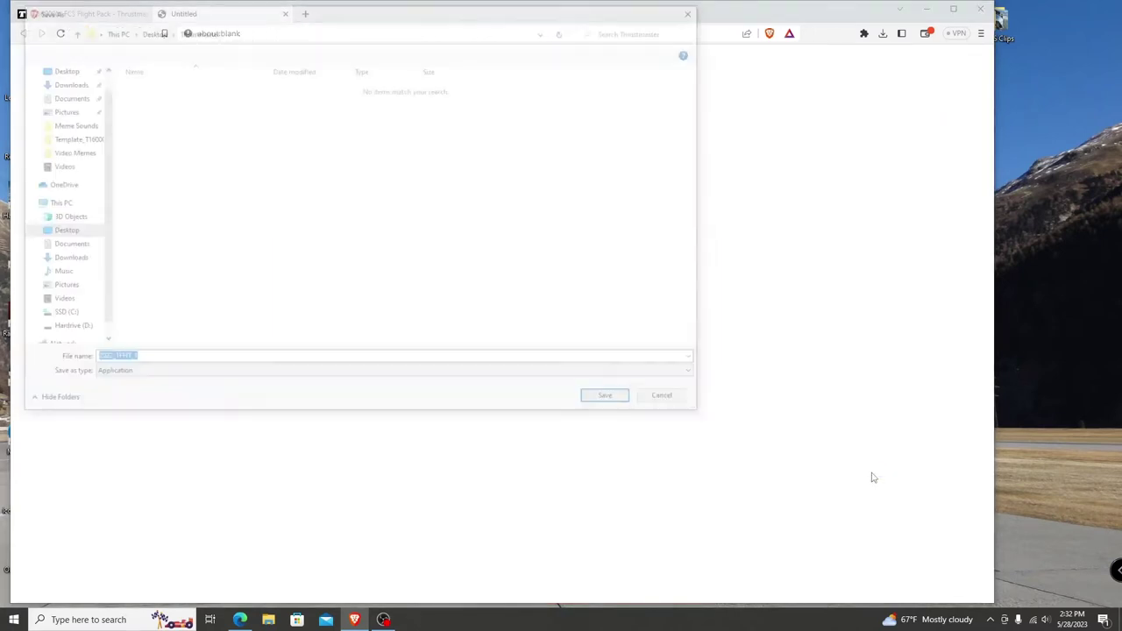
click(60, 232)
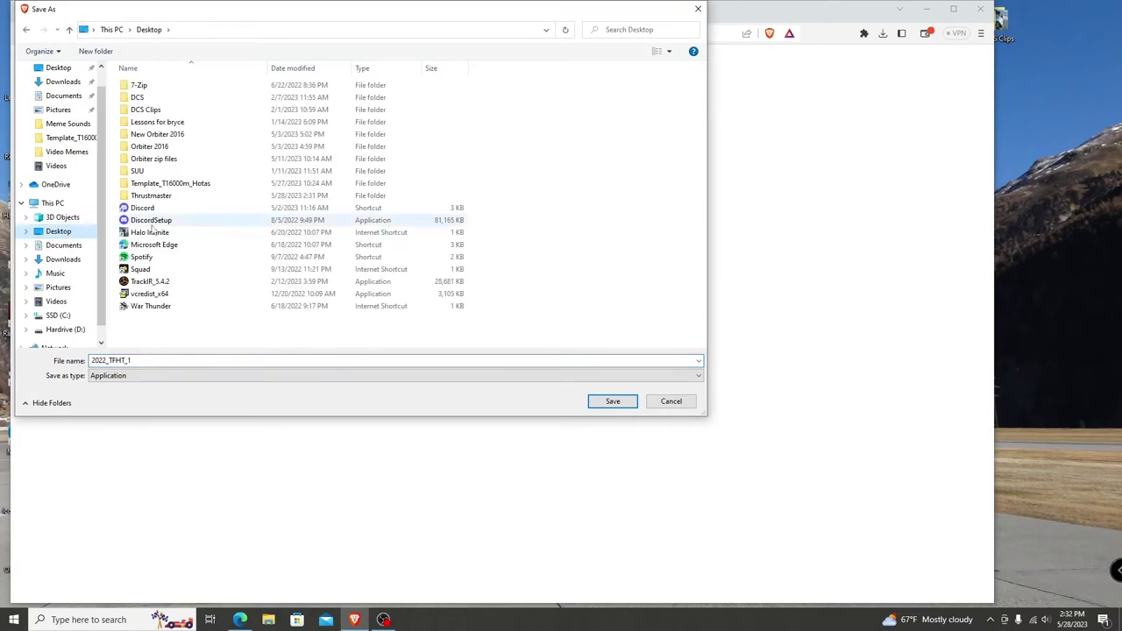
double_click(160, 197)
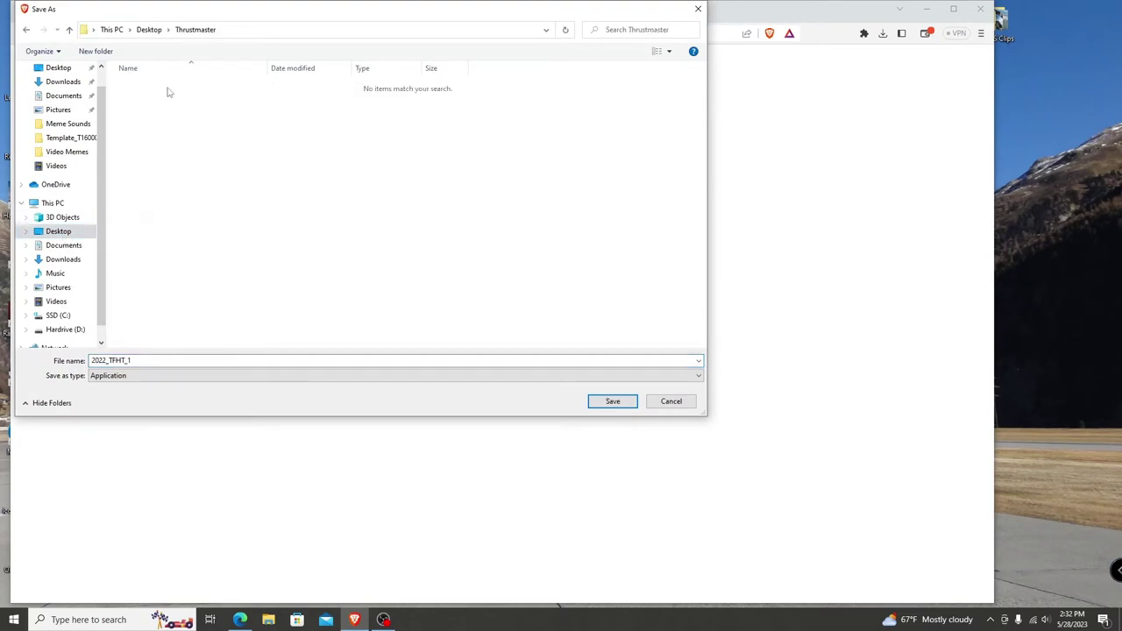
click(613, 401)
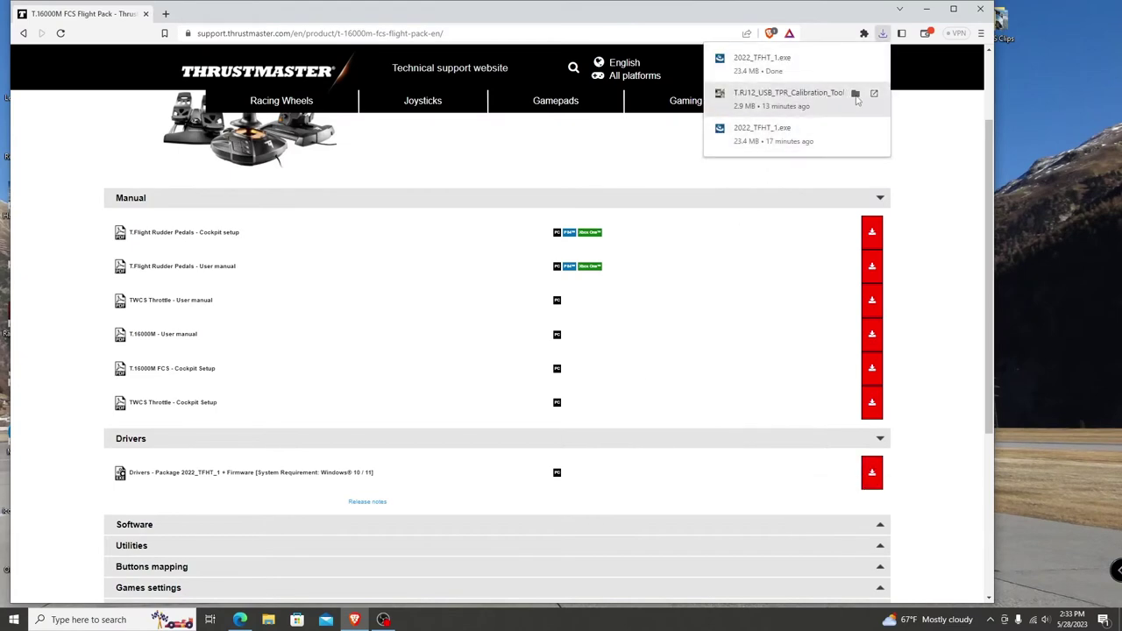
Step: Launch the 2022_TFHT_1 installer from the Thrustmaster desktop folder
click(927, 9)
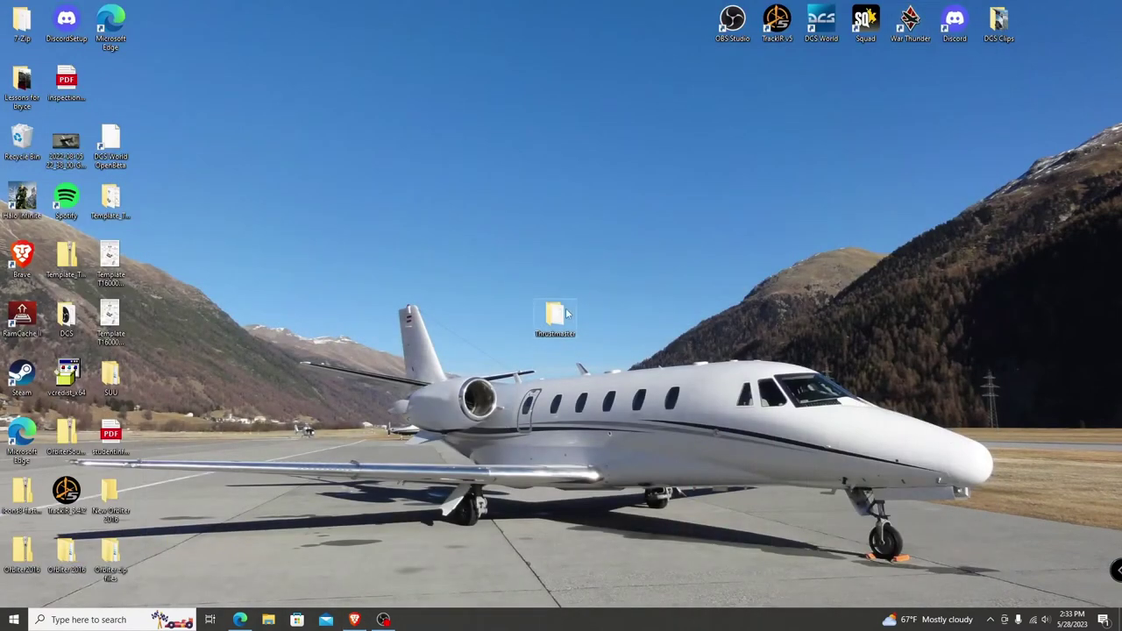
double_click(561, 316)
double_click(444, 257)
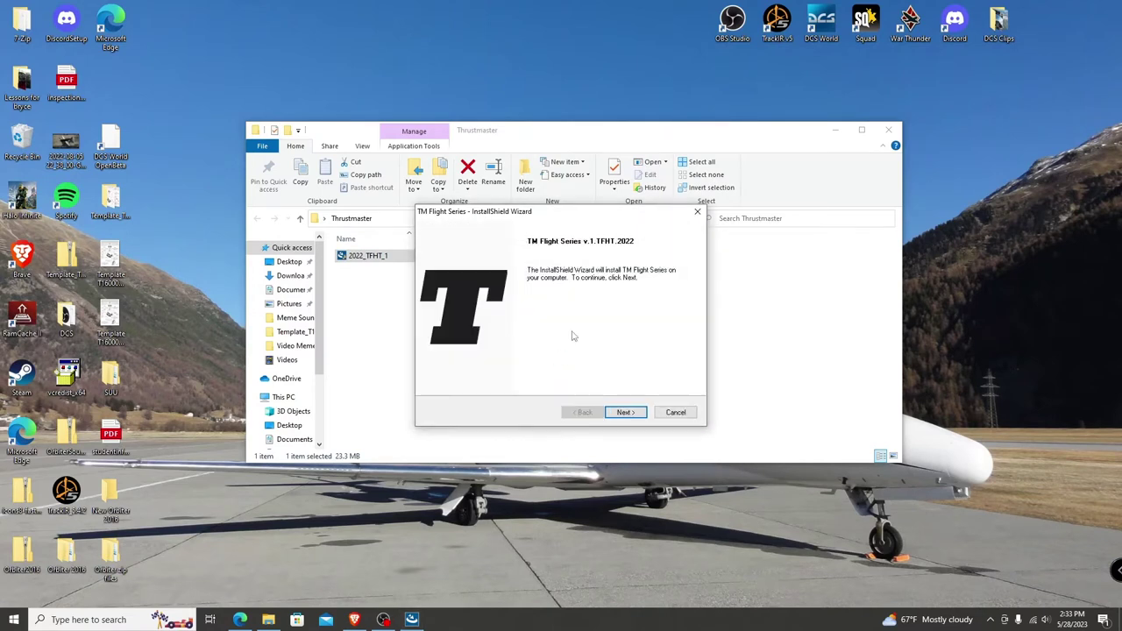
Step: Accept the license agreement, install TM Flight Series in the default location, and finish the wizard
click(624, 414)
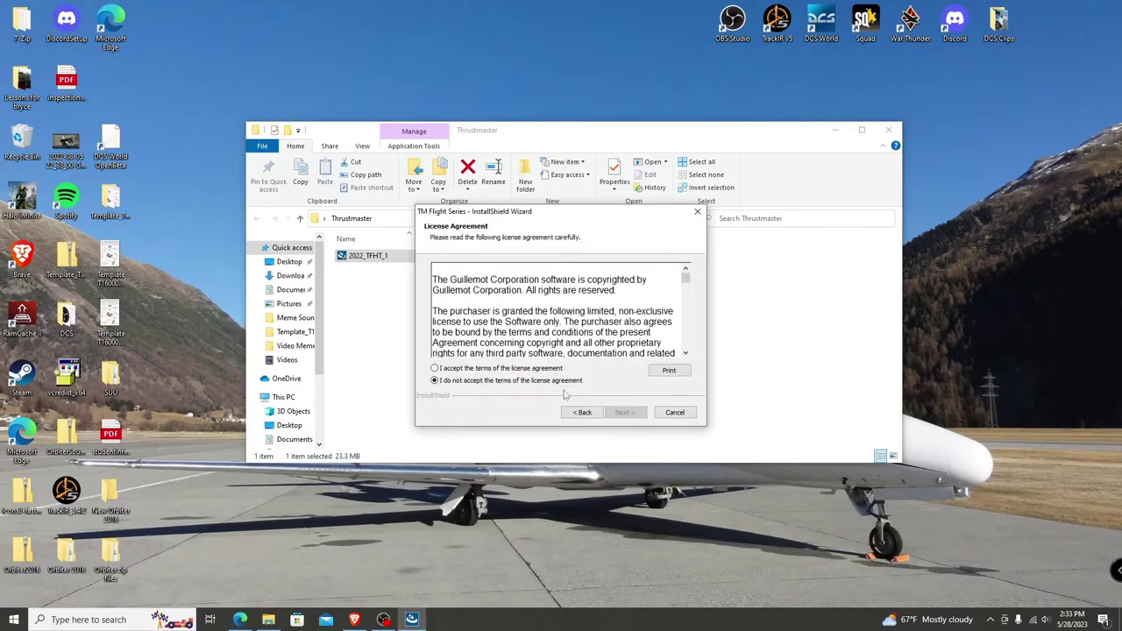
drag(685, 279, 687, 353)
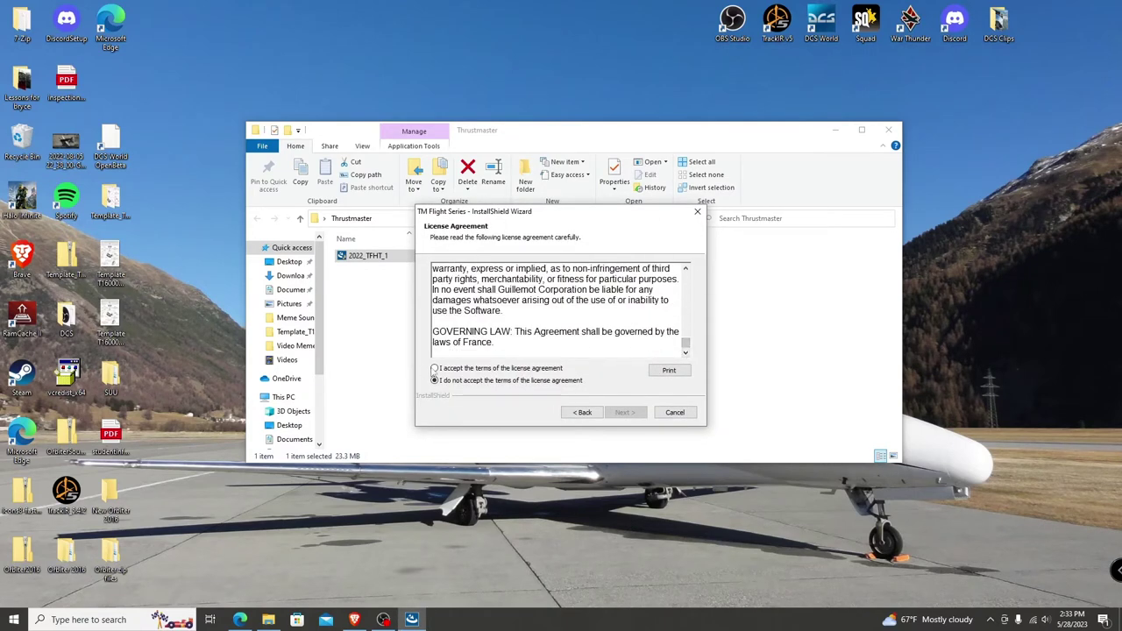
click(436, 369)
click(634, 414)
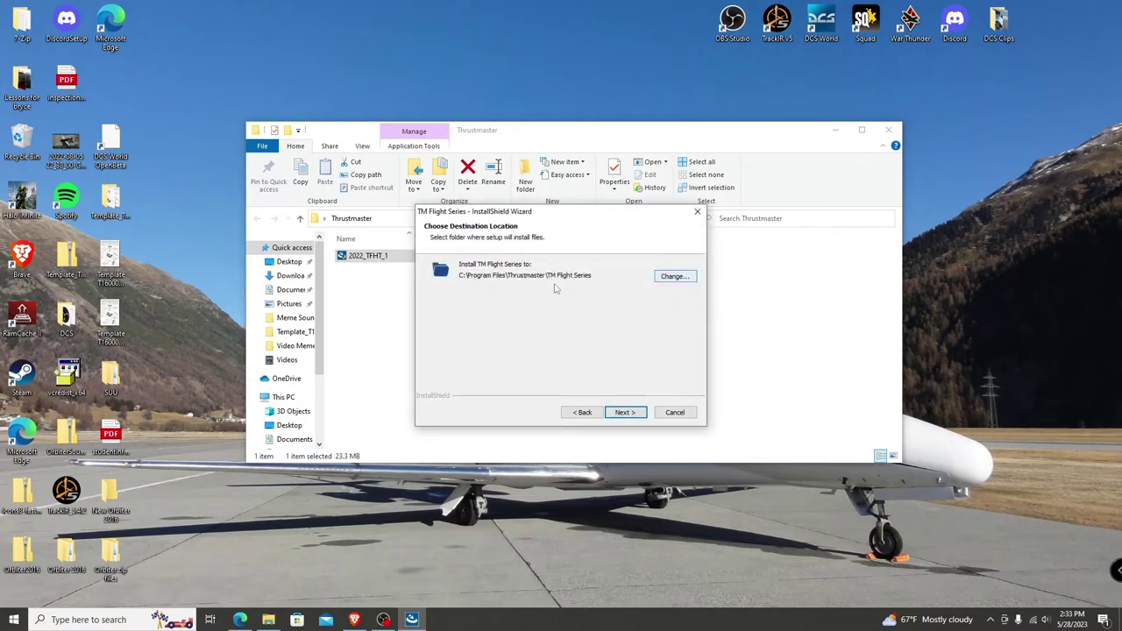
click(619, 412)
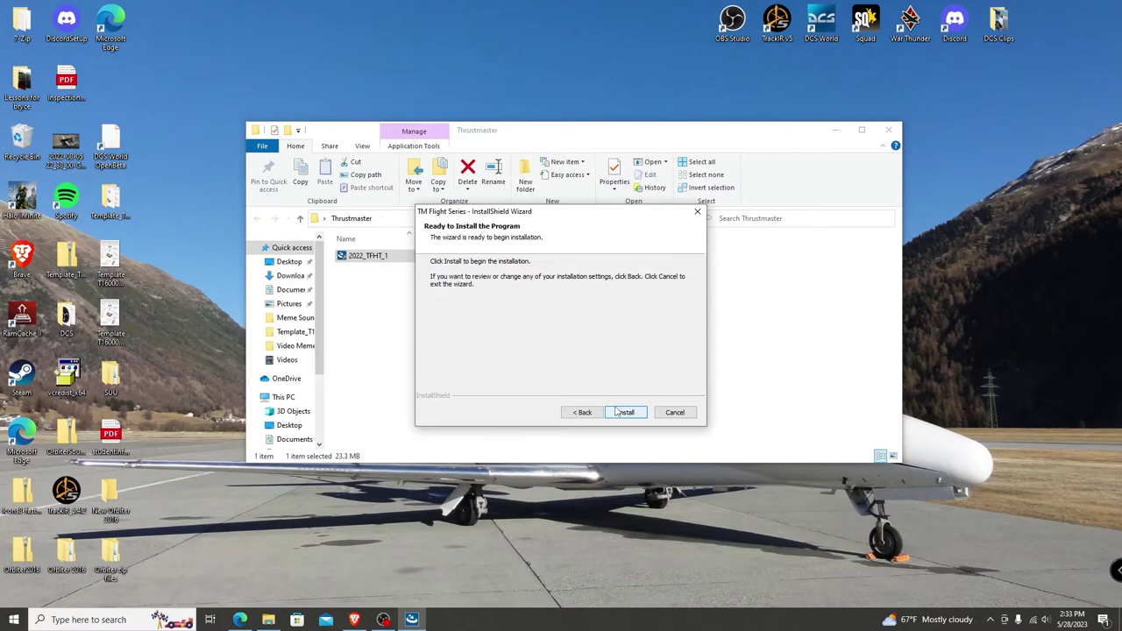
click(622, 413)
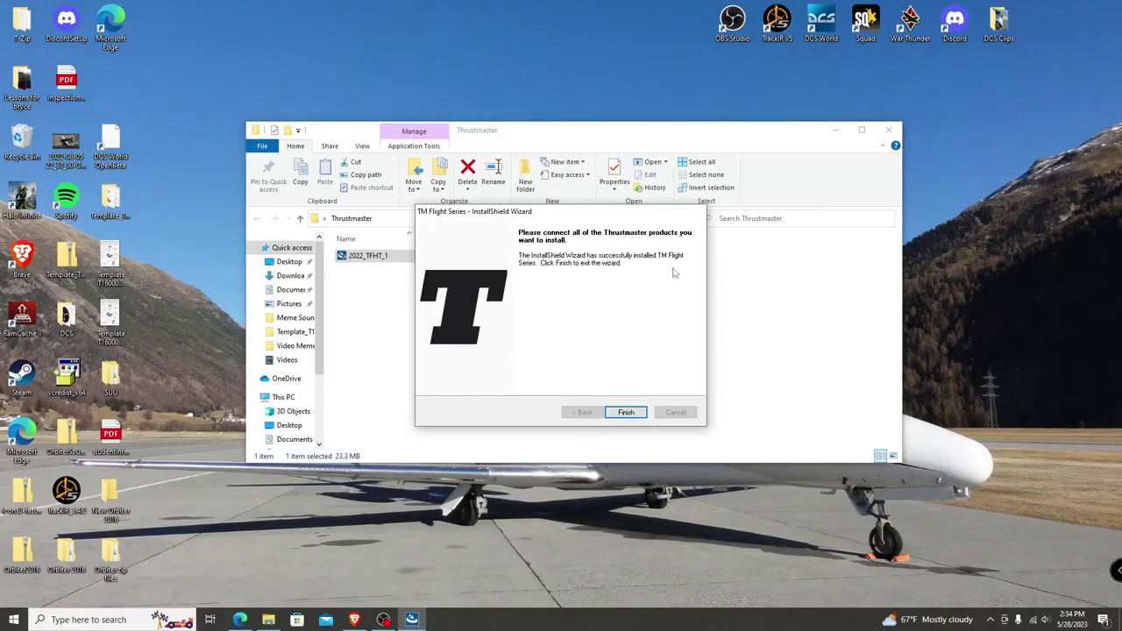
click(641, 411)
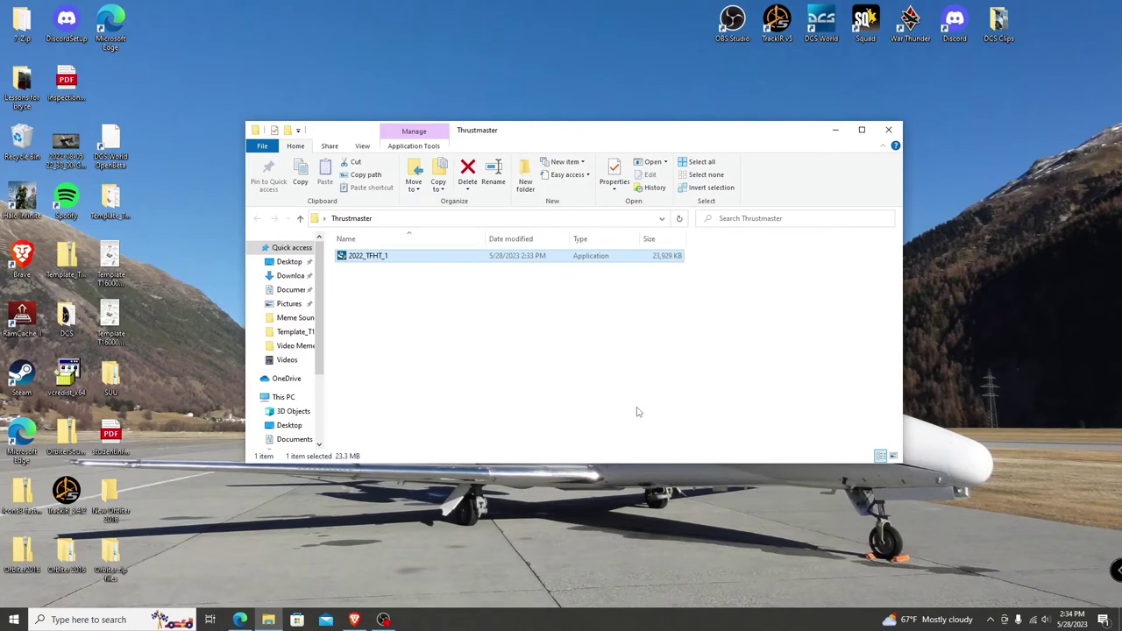
Step: Download the Advanced Calibration Software (V2.12) from the flight pack page's utilities into the Thrustmaster folder
click(355, 619)
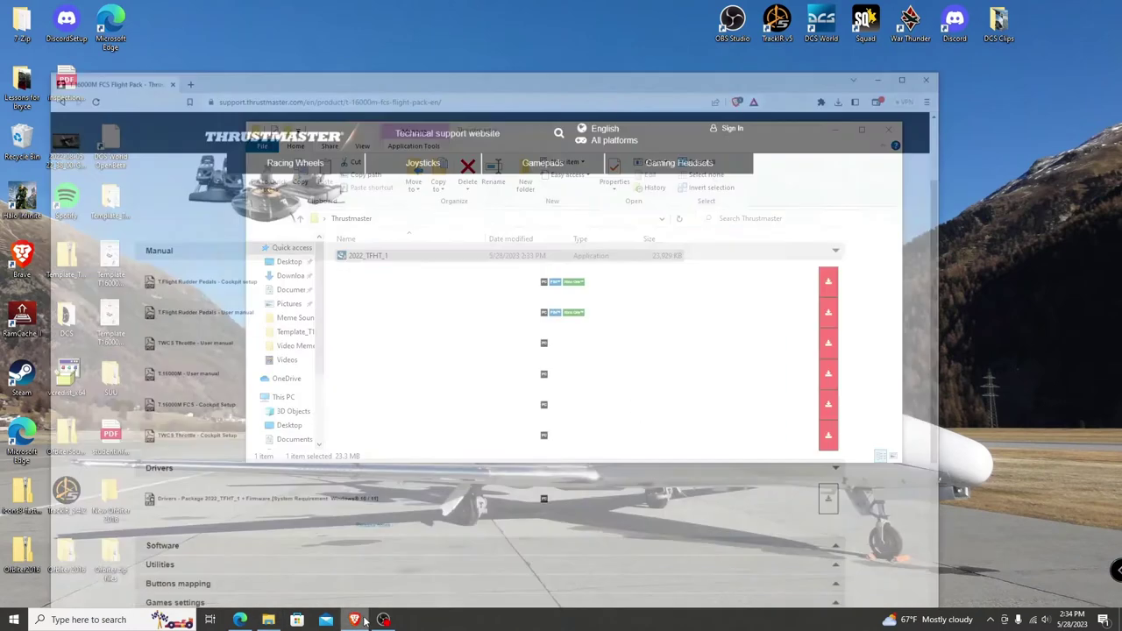
scroll(337, 371, down, 1)
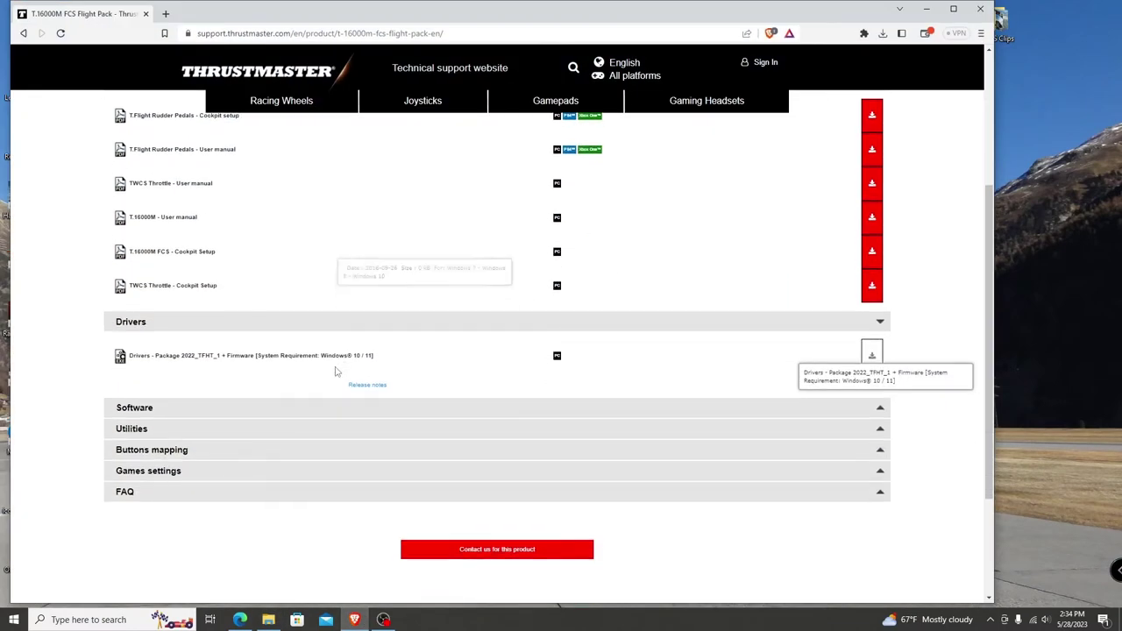
click(214, 474)
click(209, 431)
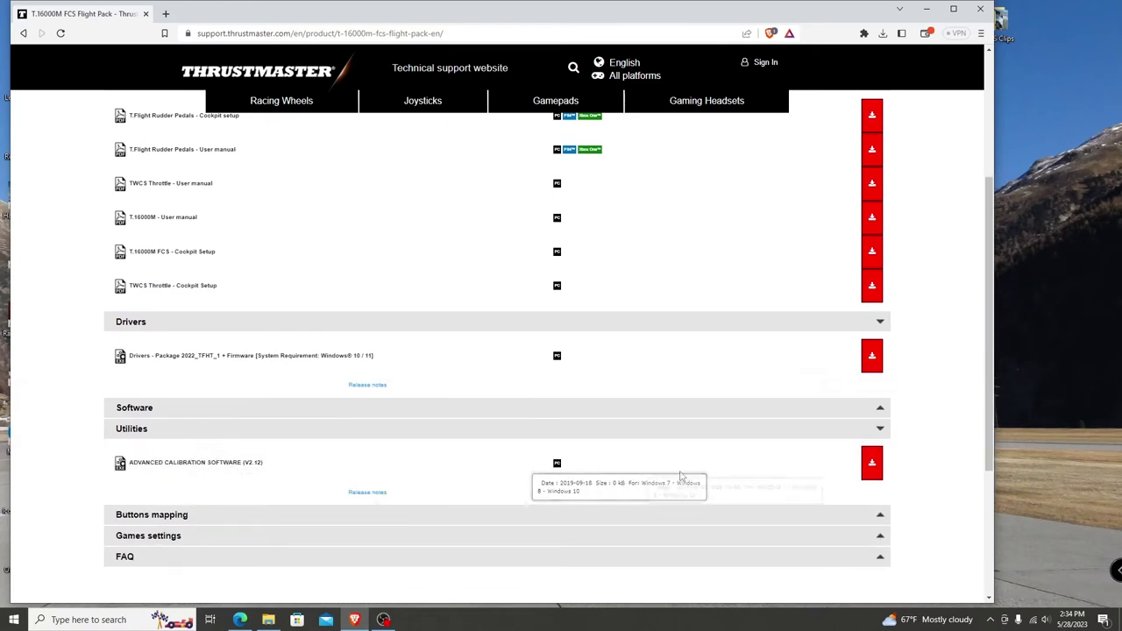
click(872, 464)
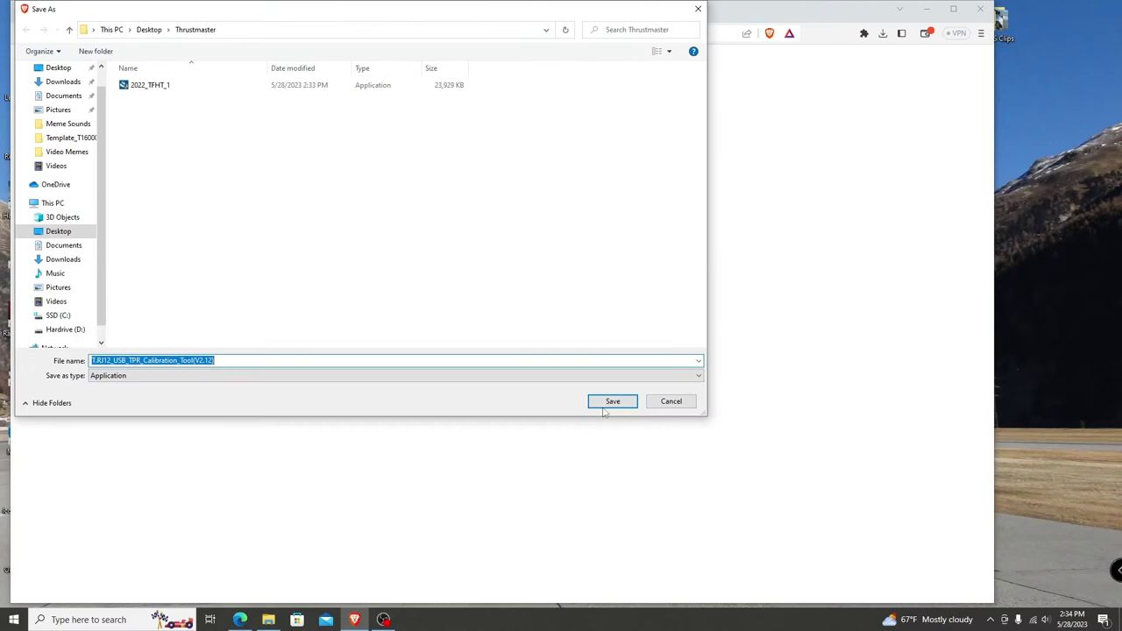
click(597, 408)
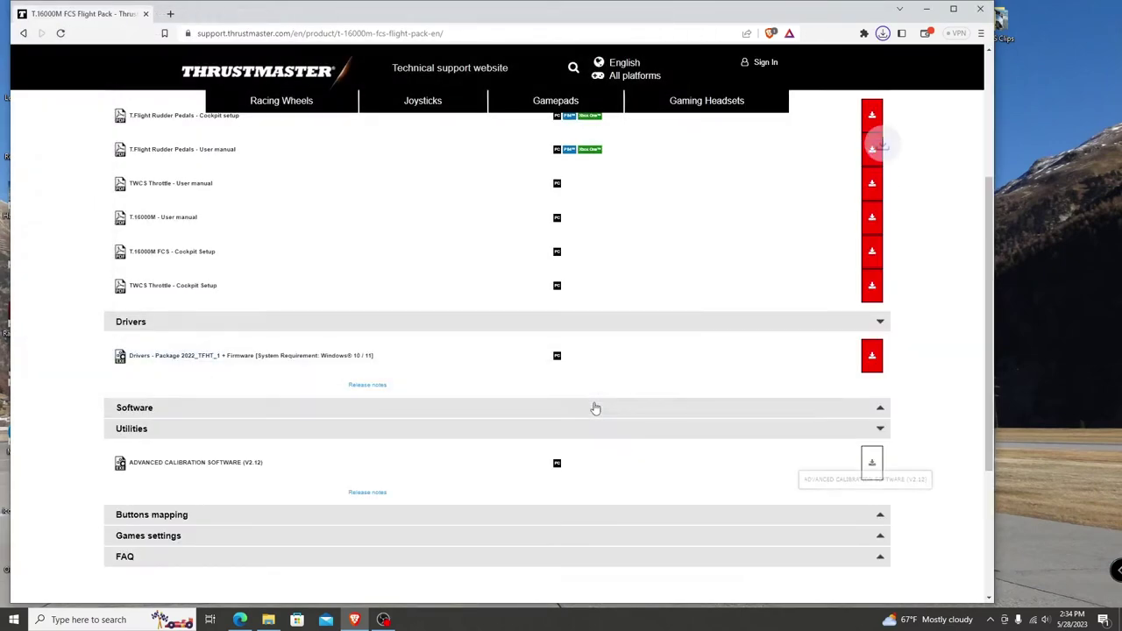
Step: Launch the downloaded T.RJ12_USB_TPR_Calibration_Tool(V2.12) from the Thrustmaster folder
click(883, 33)
click(866, 88)
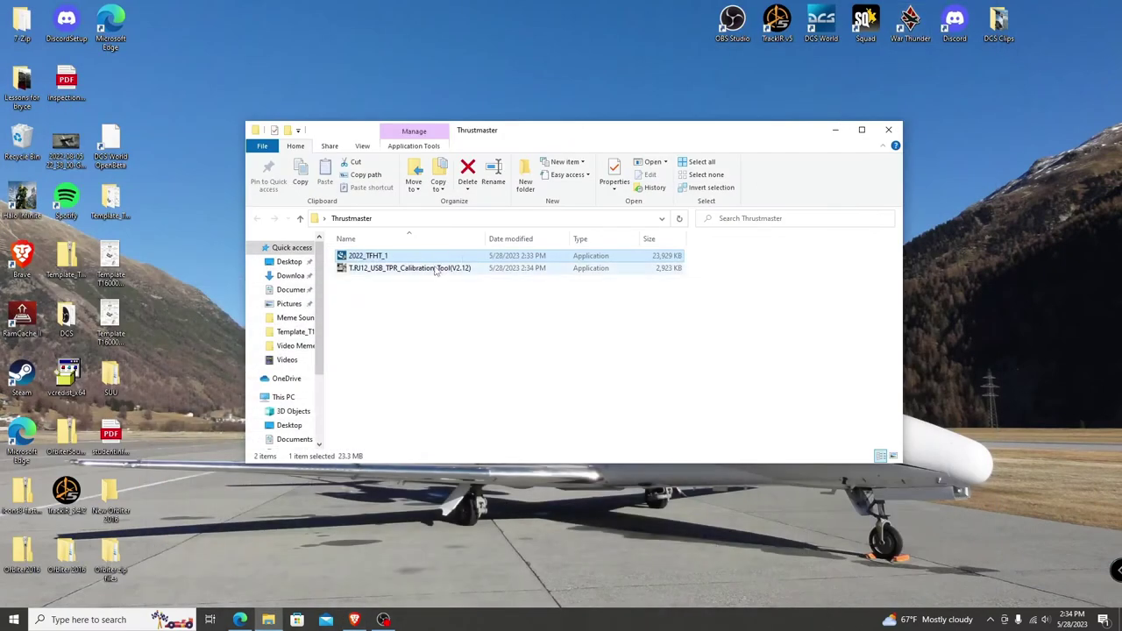
double_click(436, 269)
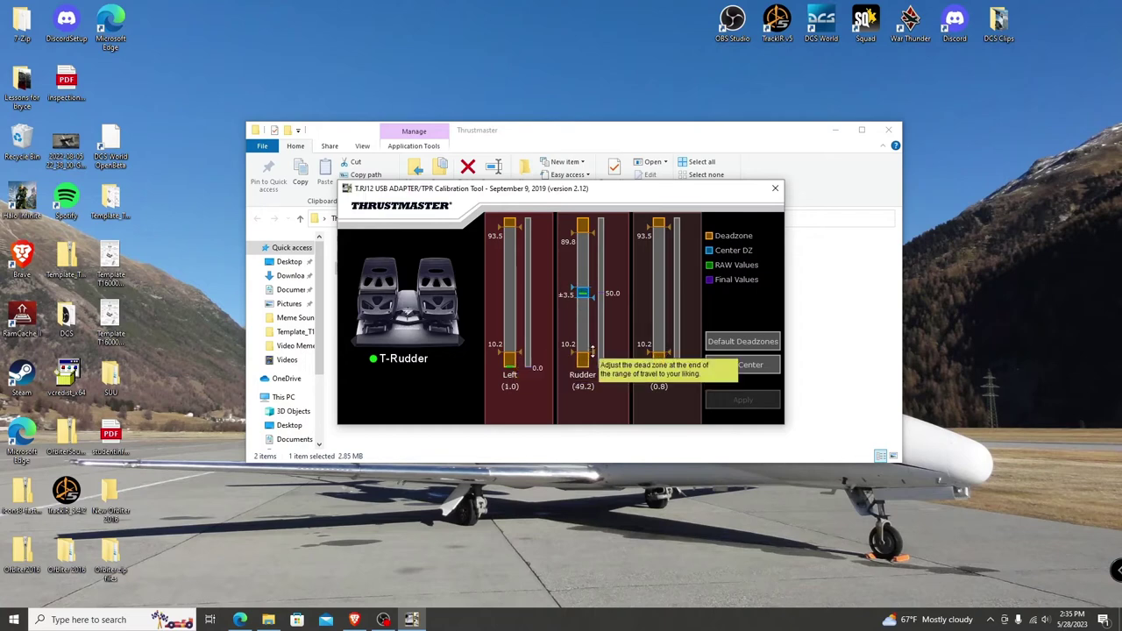
Step: Apply rudder end dead zones of 11.3 and 88.7 for the T-Rudder, and restore them to 10.2 and 89.8
drag(593, 351, 592, 349)
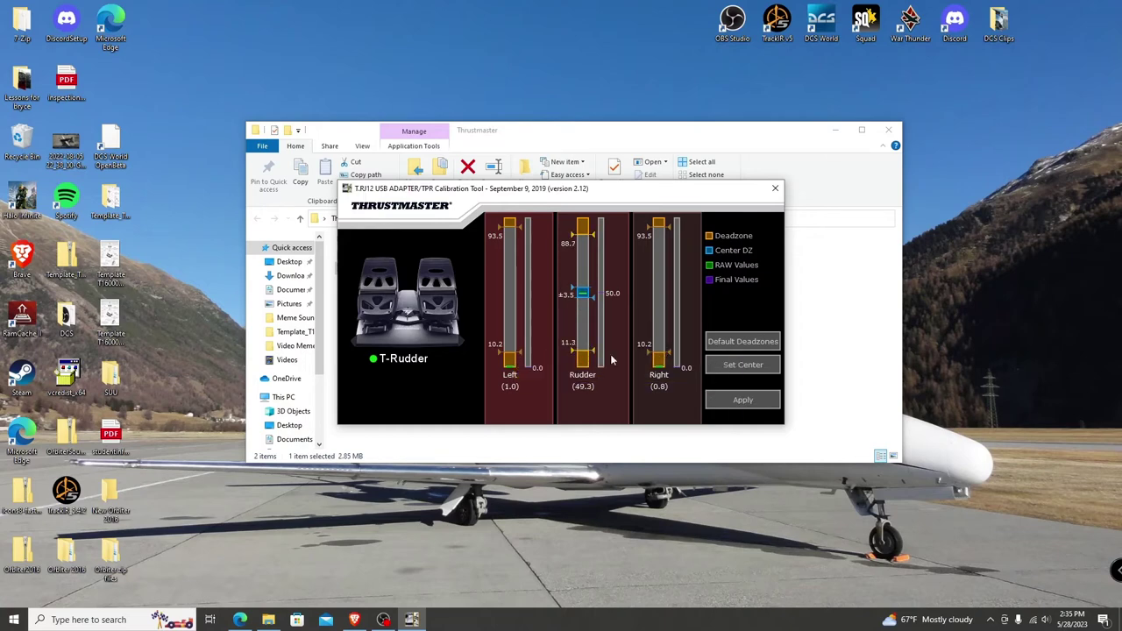
click(732, 400)
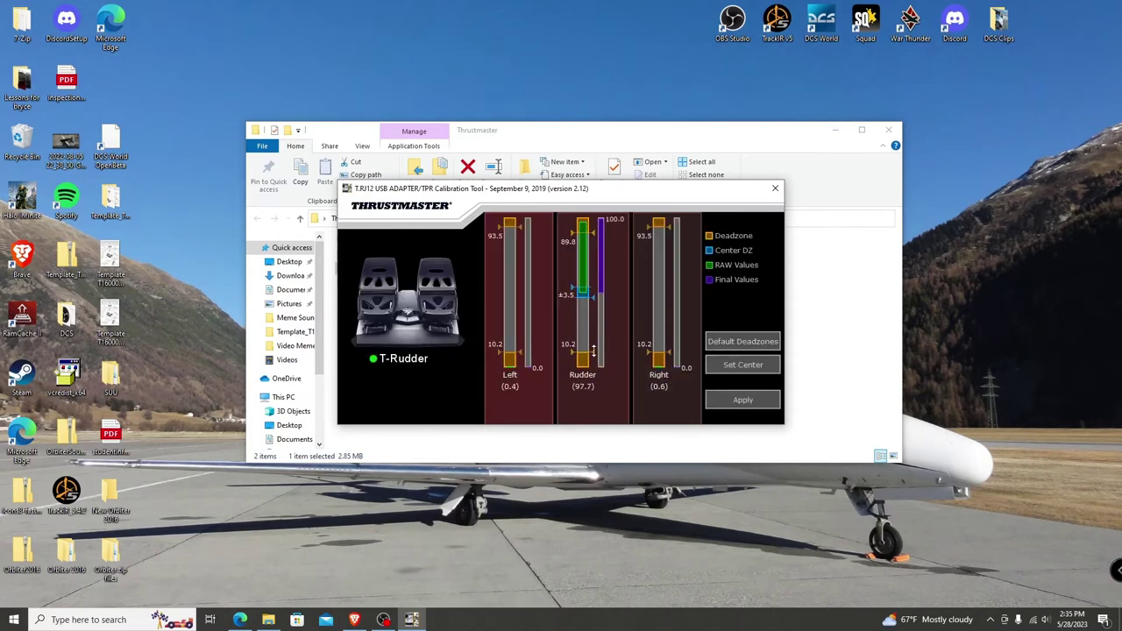
click(742, 399)
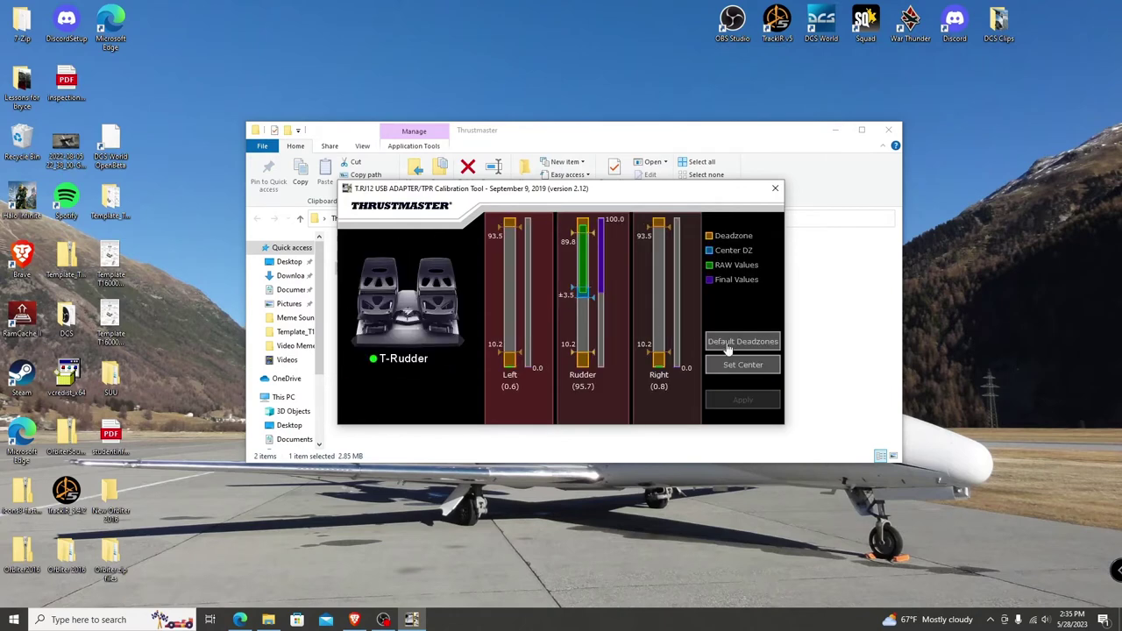
Step: Close the calibration tool, switch to DCS World and show the F-15C axis commands in the control options
click(774, 188)
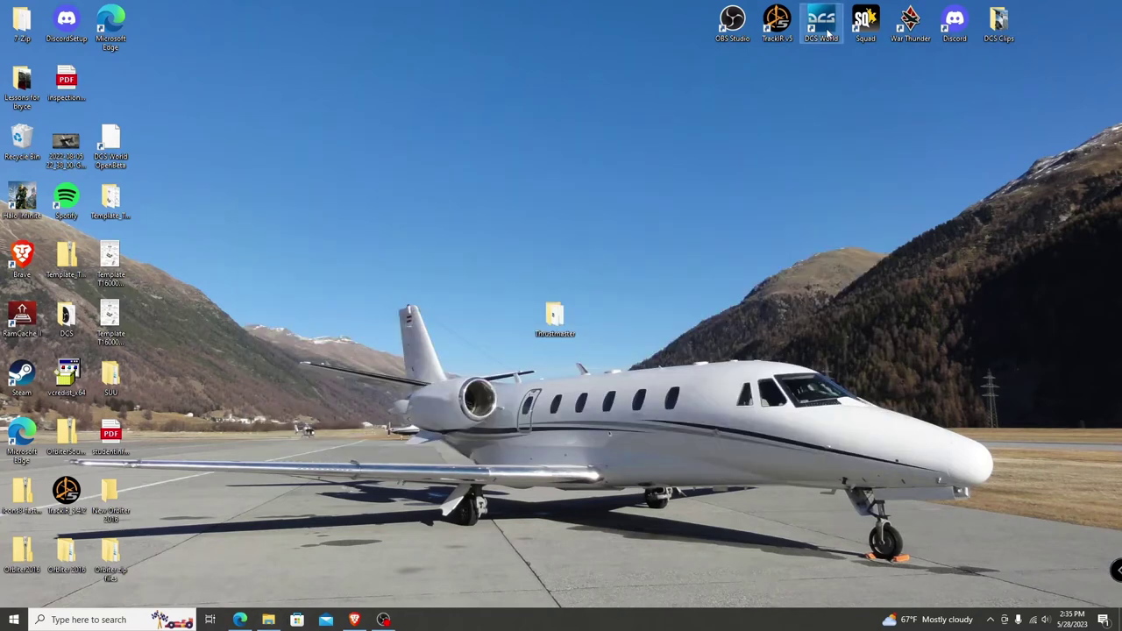
double_click(821, 24)
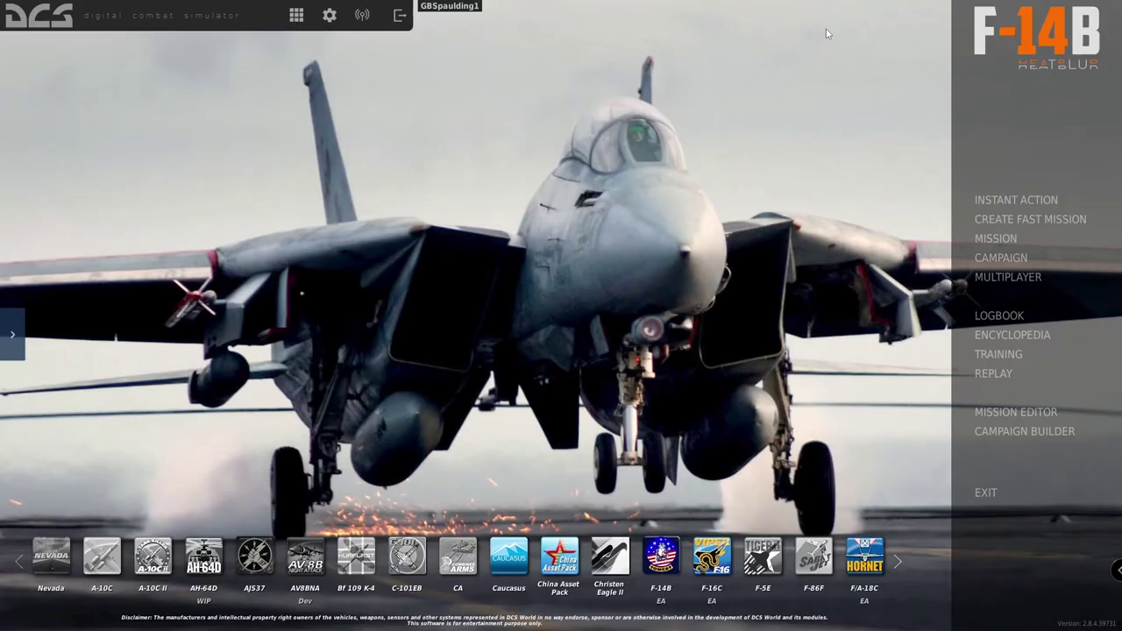
click(330, 19)
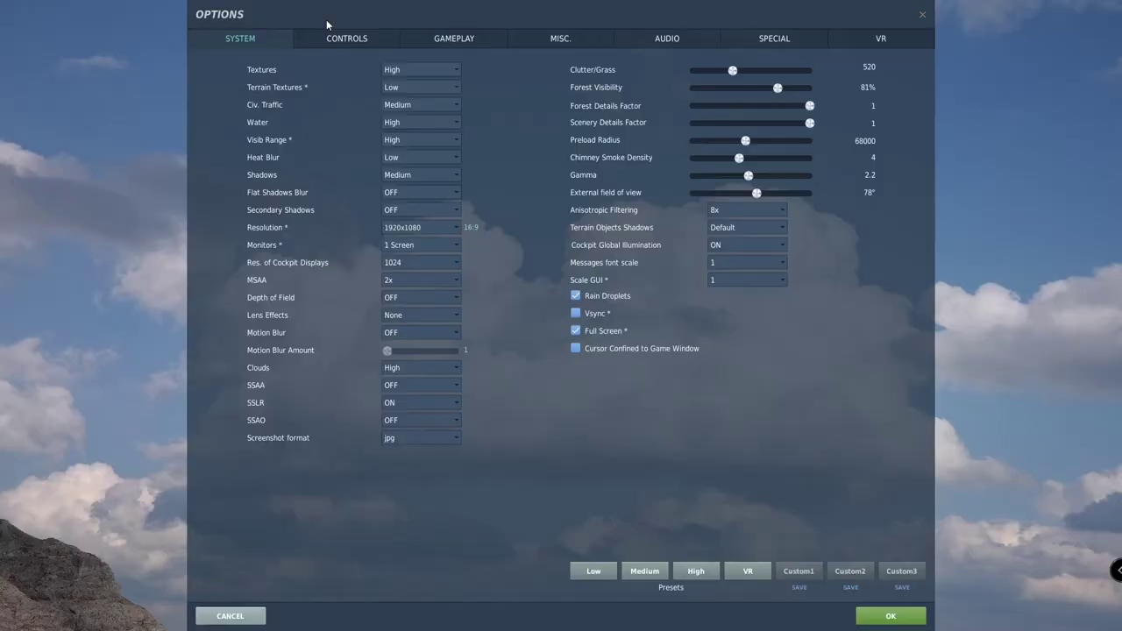
click(331, 41)
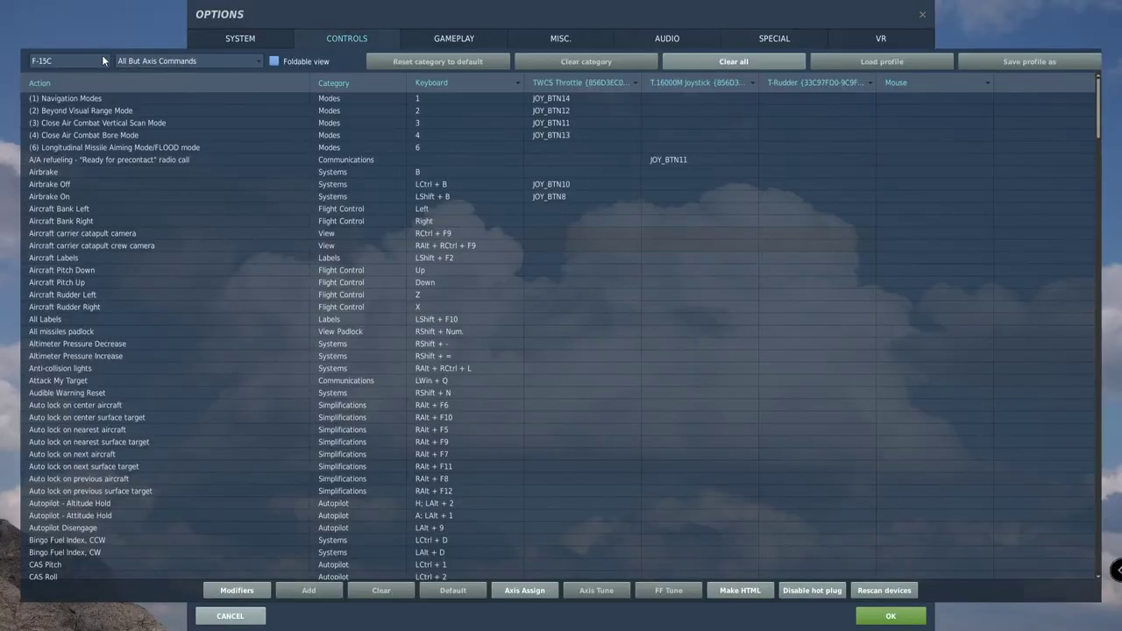
click(192, 60)
click(186, 93)
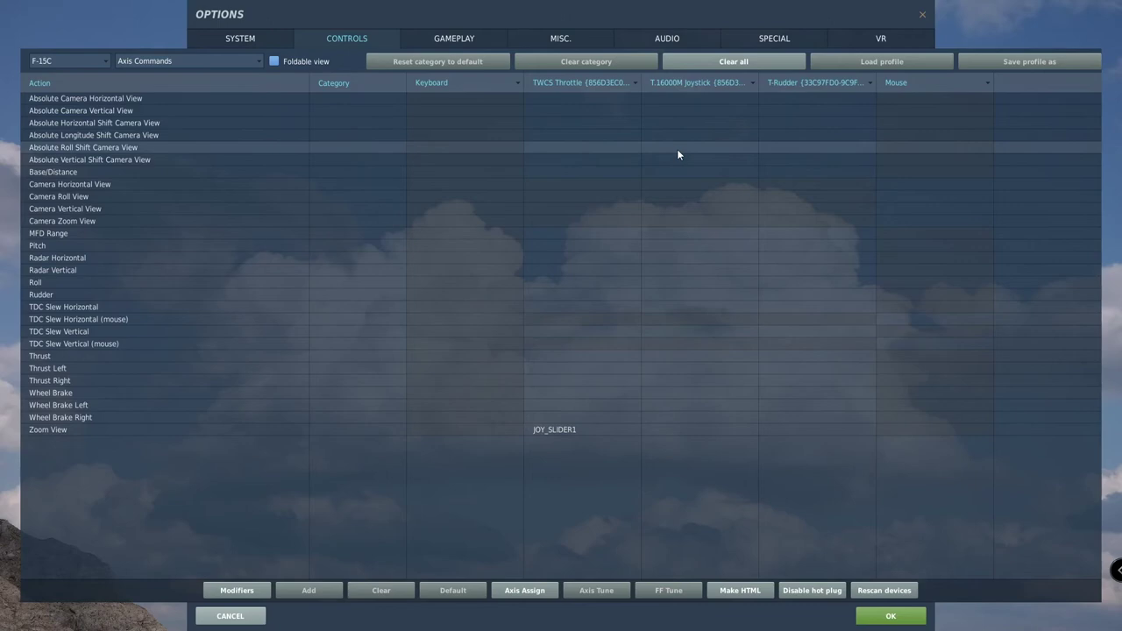
Step: Assign the T.16000M joystick's JOY_Y axis to Pitch and its JOY_X axis to Roll
double_click(681, 250)
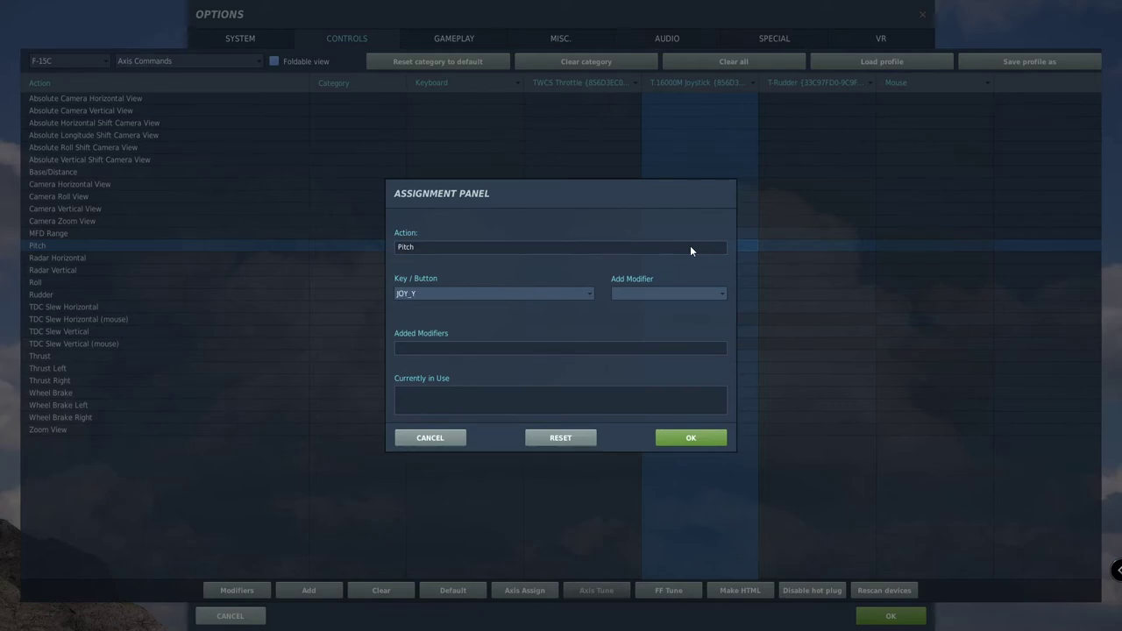
click(691, 440)
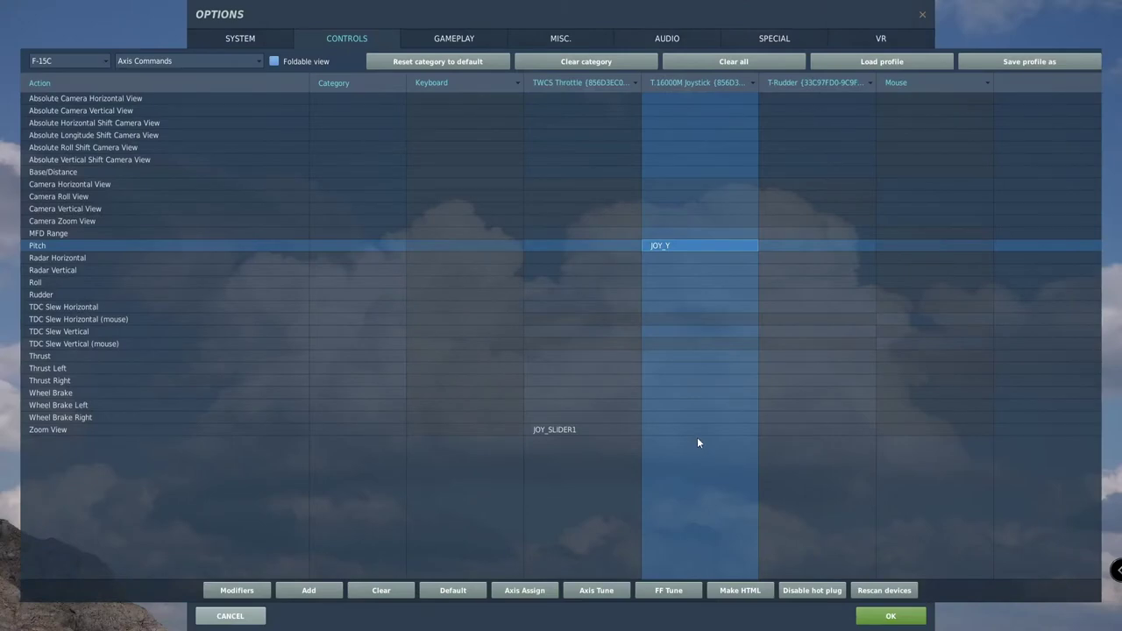
double_click(685, 289)
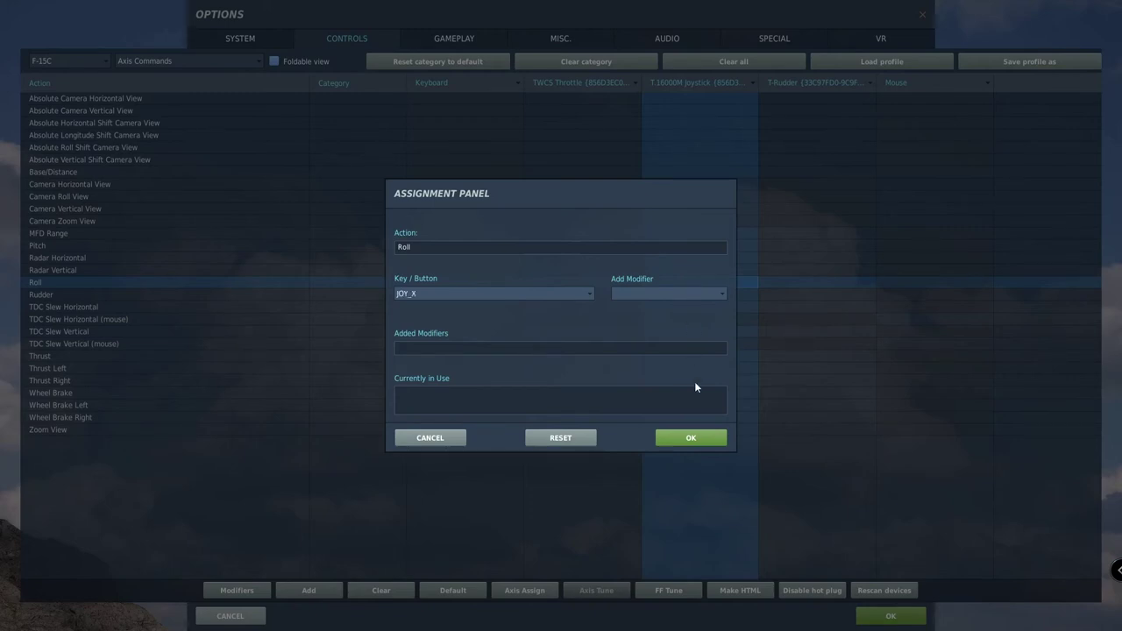
click(693, 436)
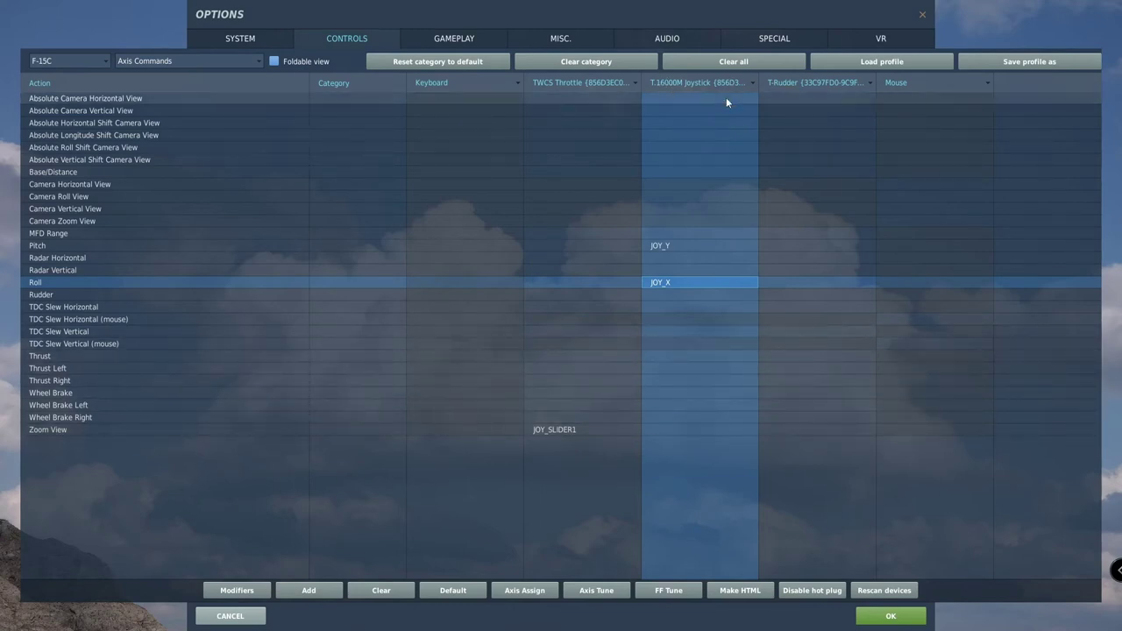
Step: Assign the T.16000M joystick's JOY_RZ axis to Rudder, and clear that assignment again
double_click(704, 294)
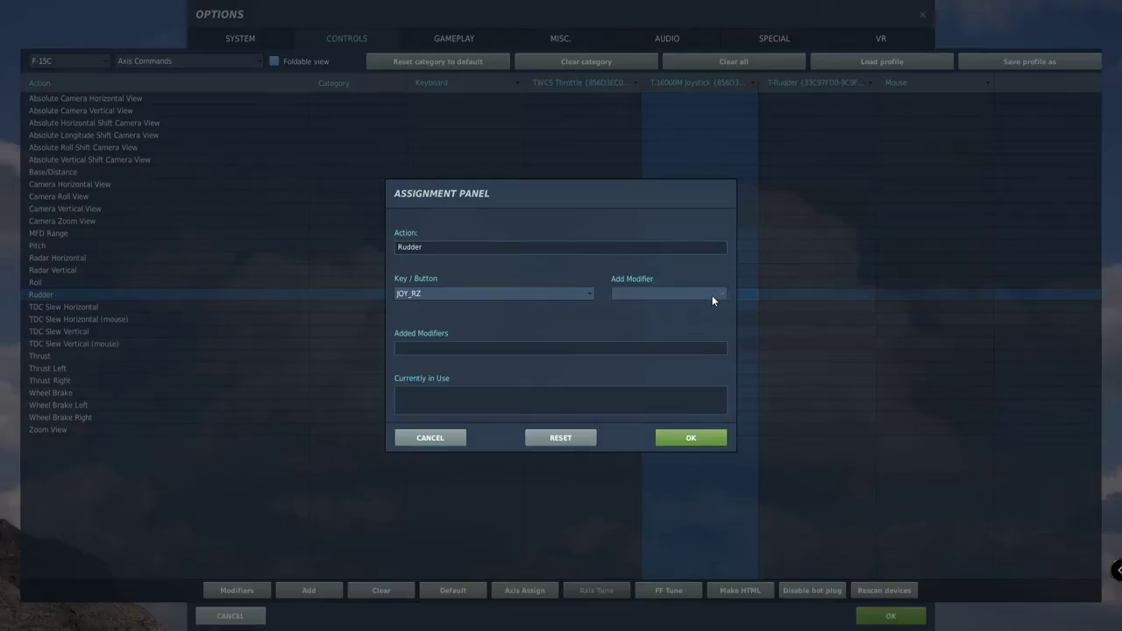
click(705, 436)
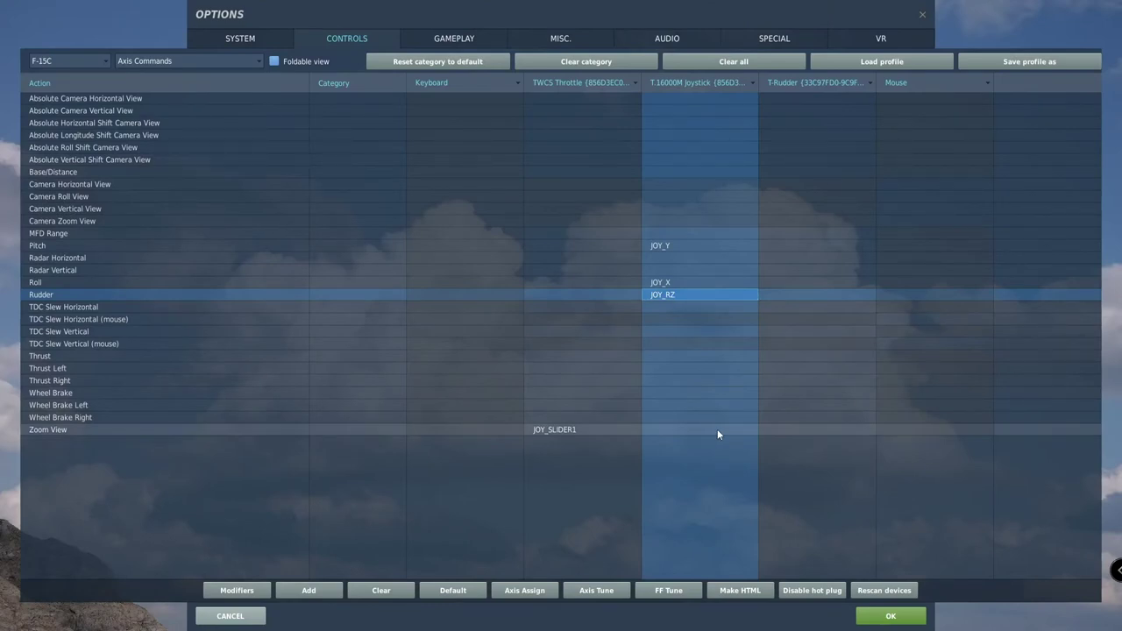
click(381, 589)
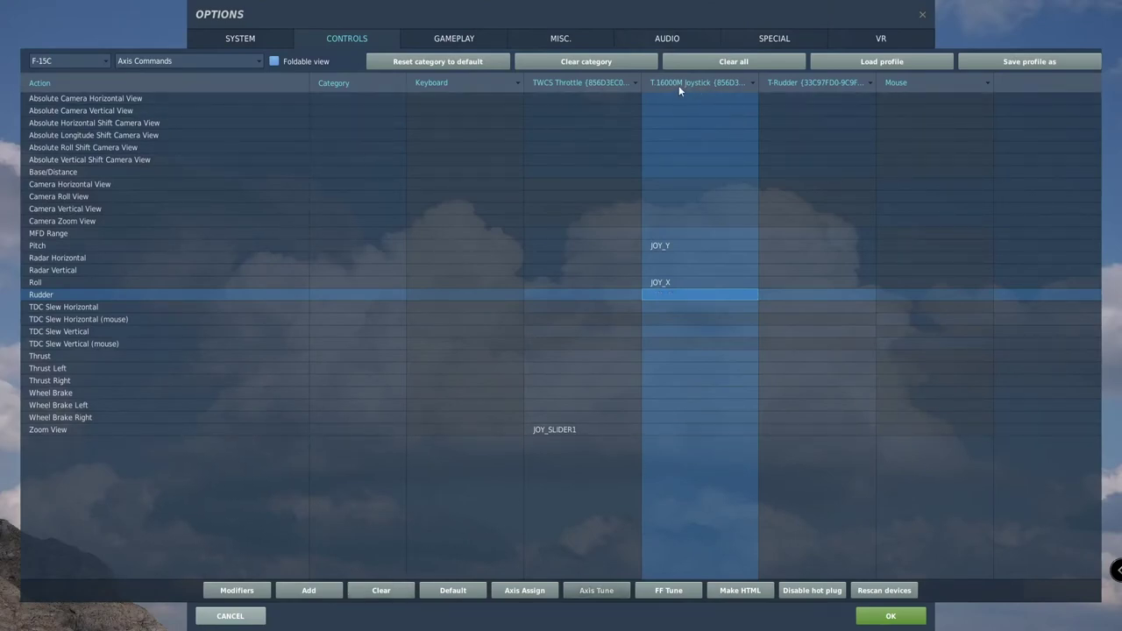
Step: Assign the T.16000M joystick's JOY_SLIDER1 axis to Wheel Brake, and clear that assignment again
double_click(683, 399)
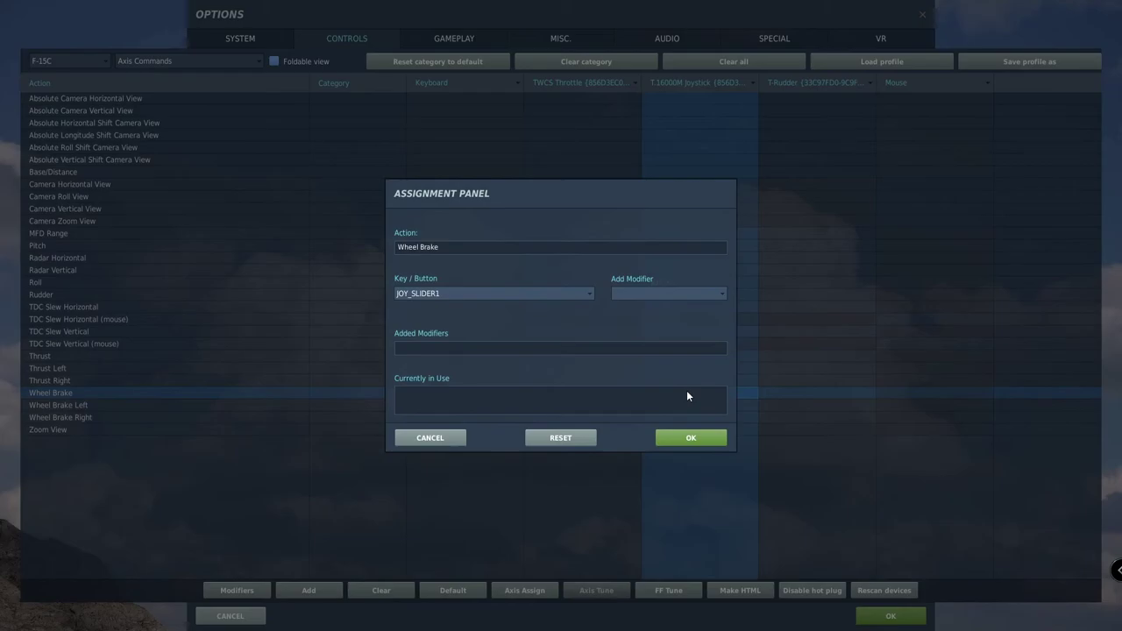
click(694, 436)
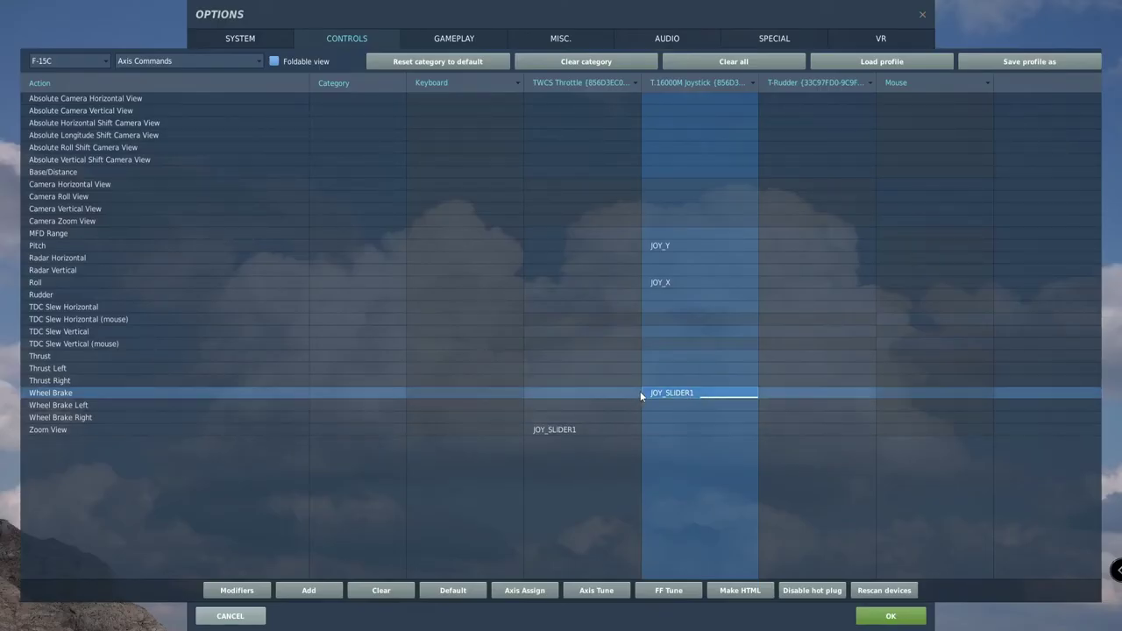
click(381, 591)
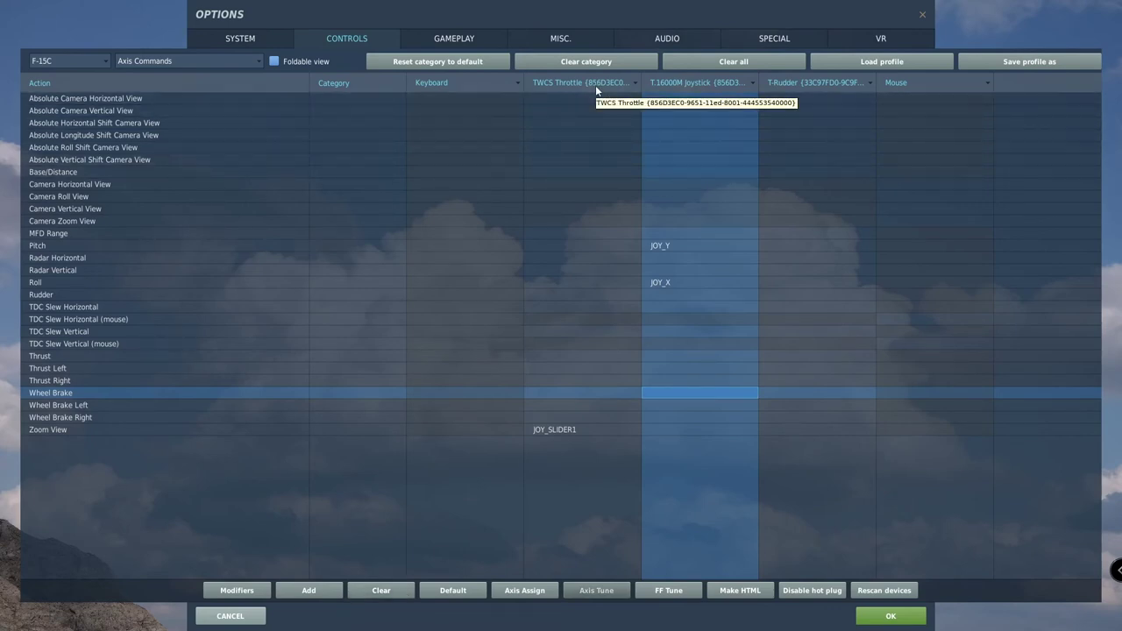
Step: Assign JOY_Z of the TWCS Throttle to Thrust and JOY_Z of the T-Rudder to Rudder
double_click(585, 362)
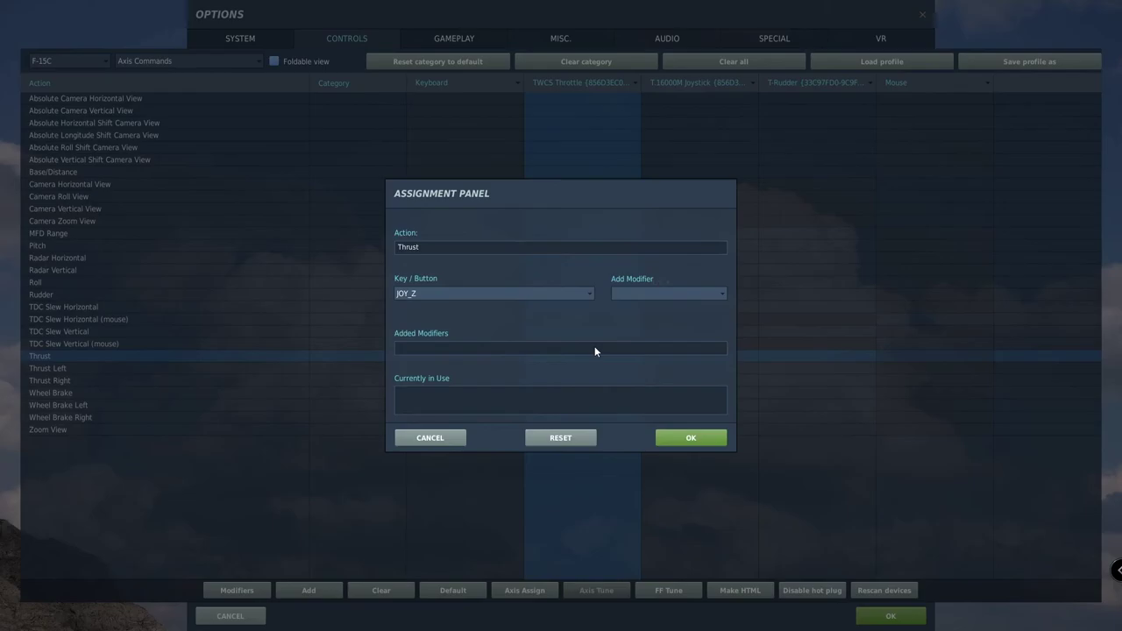
click(684, 435)
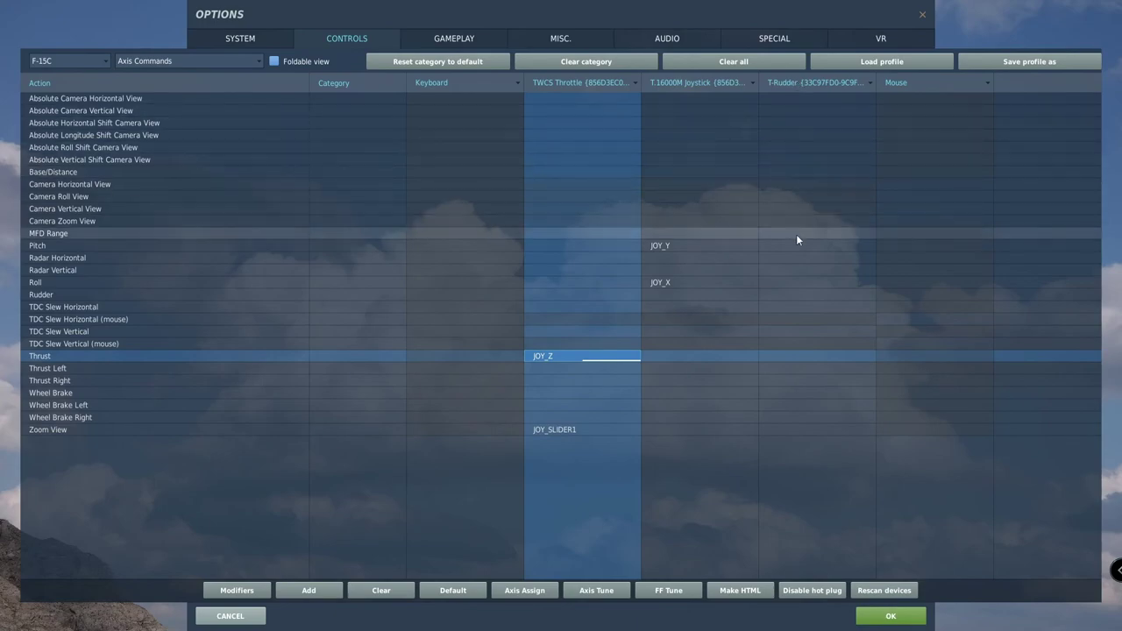
double_click(801, 296)
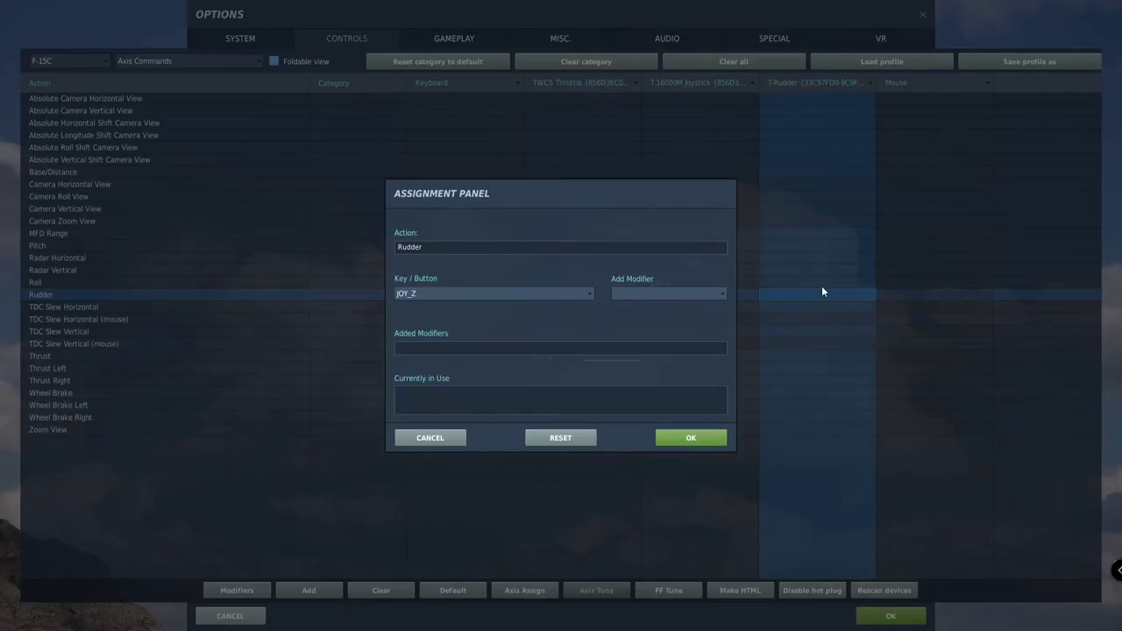
click(686, 436)
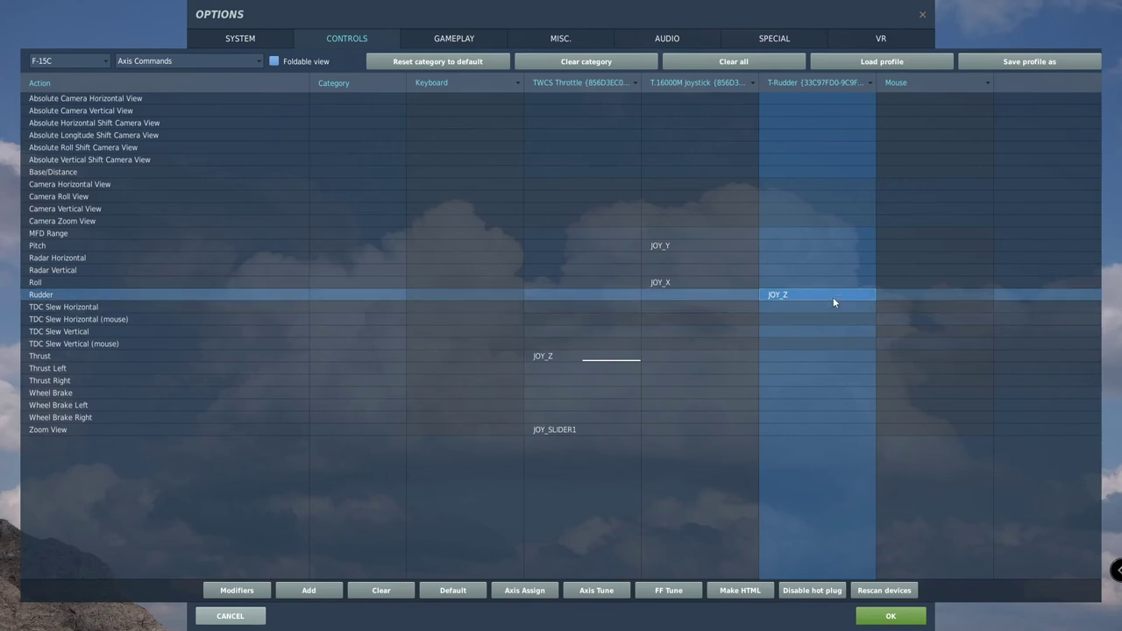
Step: Assign the T-Rudder's JOY_Y axis to Wheel Brake Left and its JOY_X axis to Wheel Brake Right
double_click(812, 409)
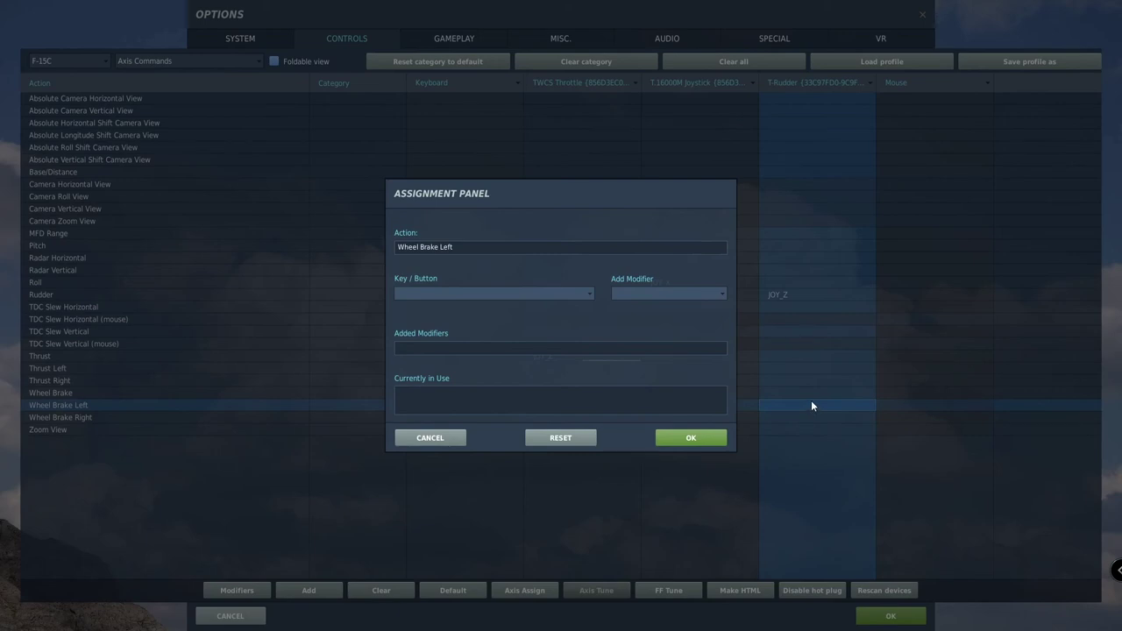
click(722, 436)
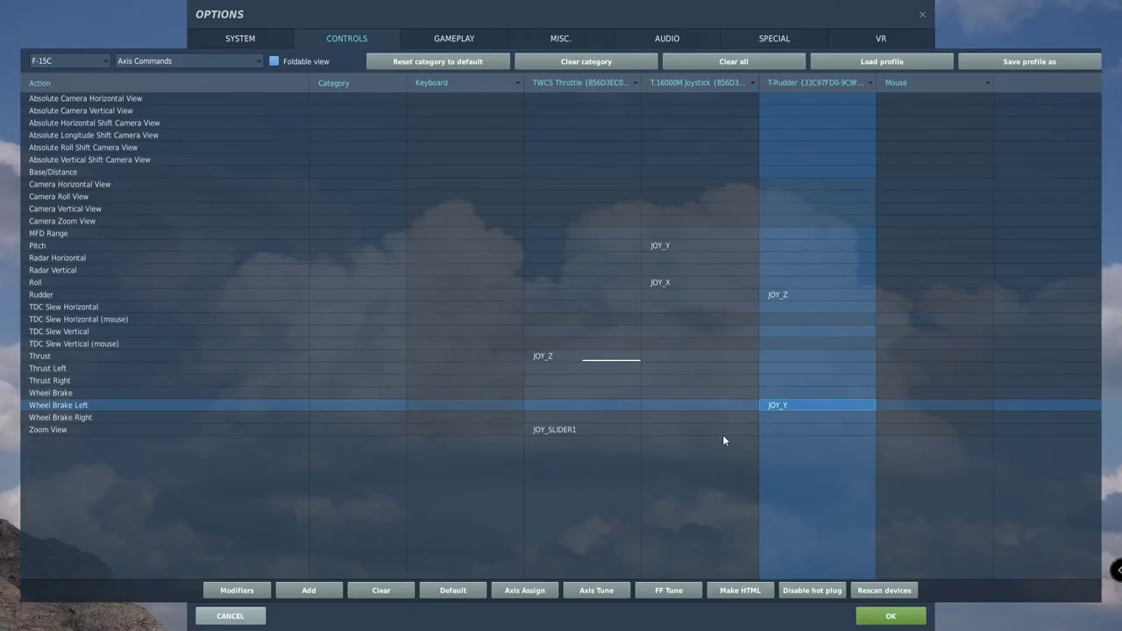
double_click(822, 419)
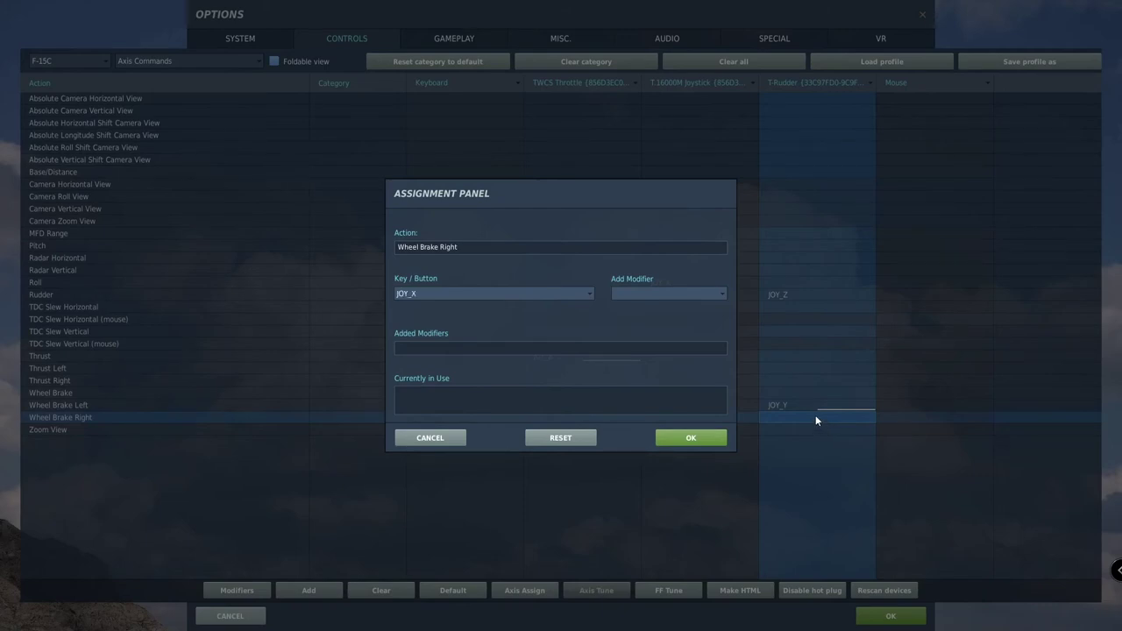
click(691, 438)
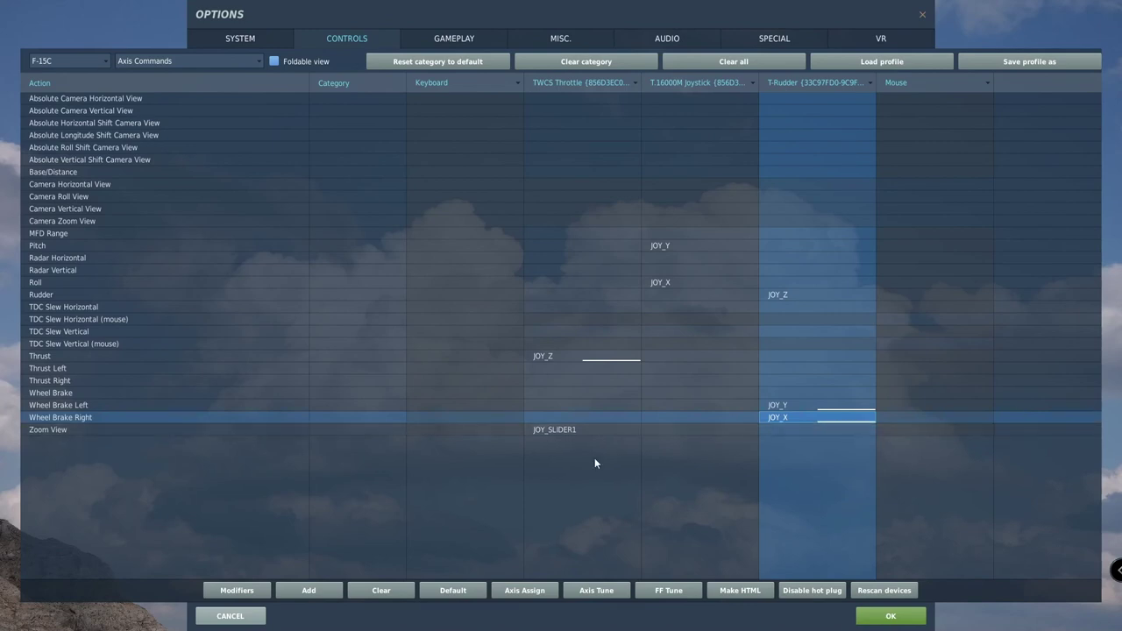
Step: Tune the joystick's Pitch axis to a curvature of 30
click(671, 248)
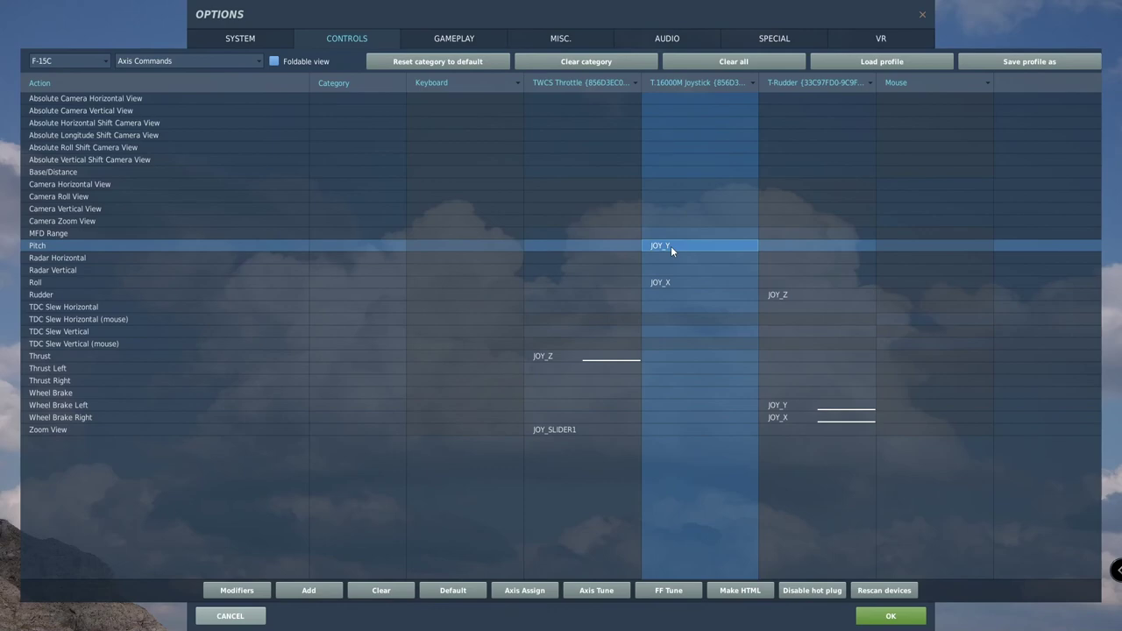
click(583, 594)
drag(669, 303, 677, 302)
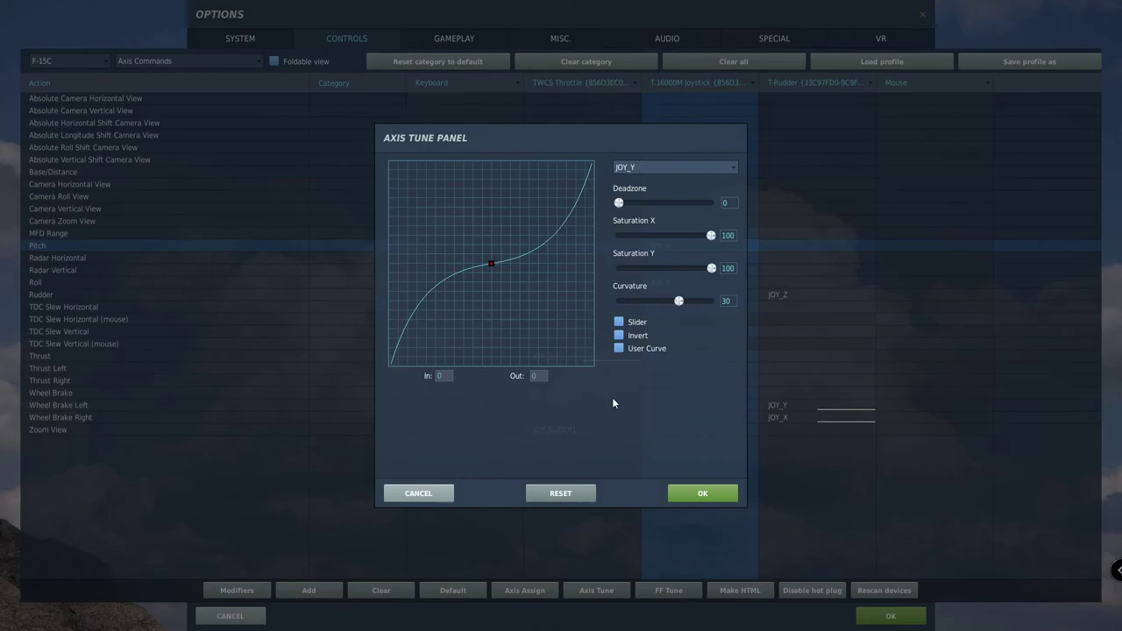
click(702, 493)
Step: Tune the joystick's Roll axis to a curvature of 30
click(681, 283)
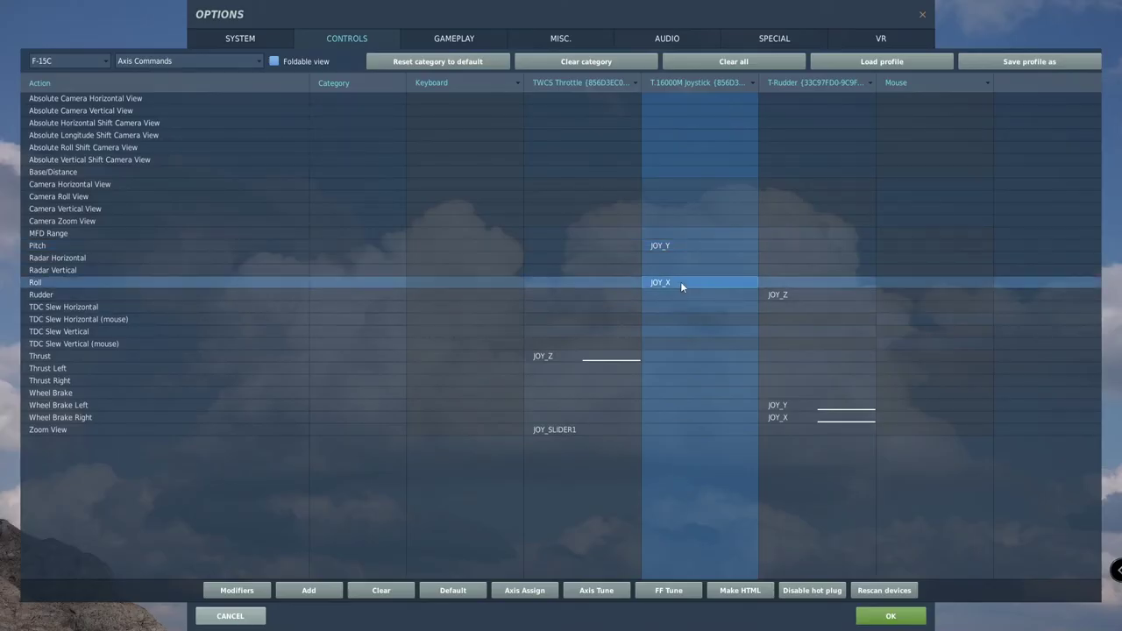
click(596, 590)
drag(669, 299, 683, 301)
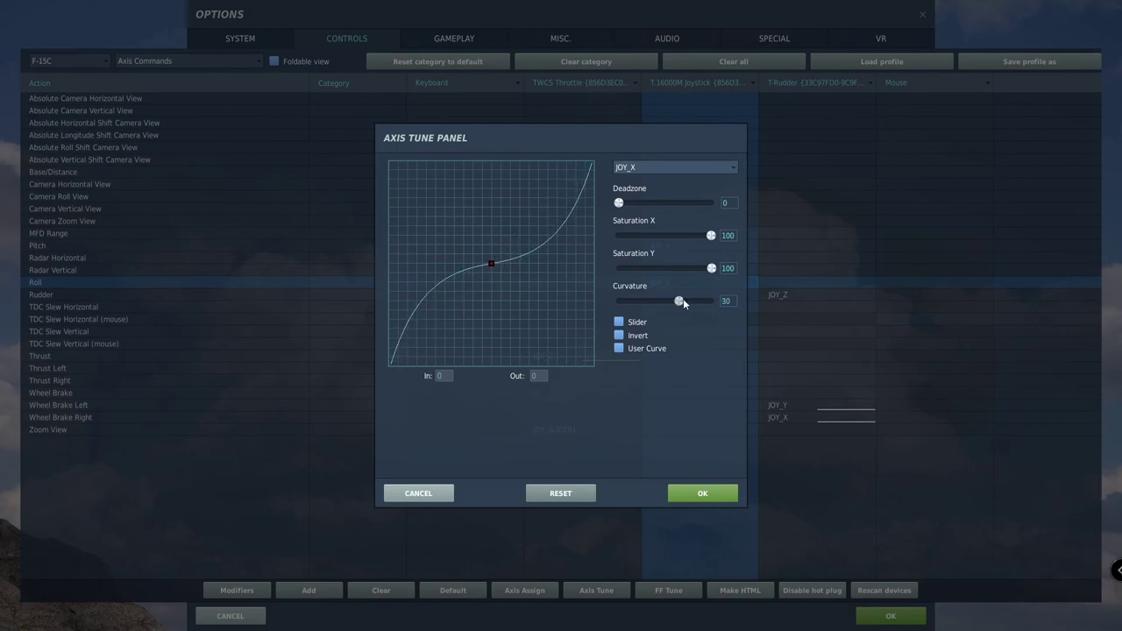
click(716, 493)
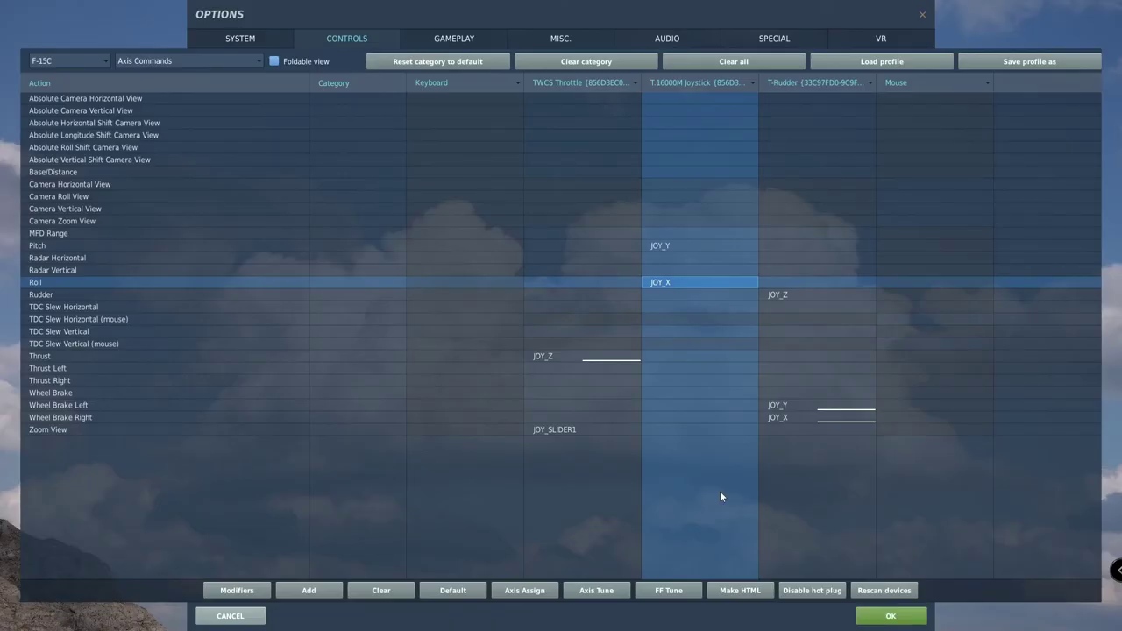
Step: Tune the T-Rudder's Rudder axis to a curvature of 35 and a deadzone of 10
click(786, 297)
click(594, 588)
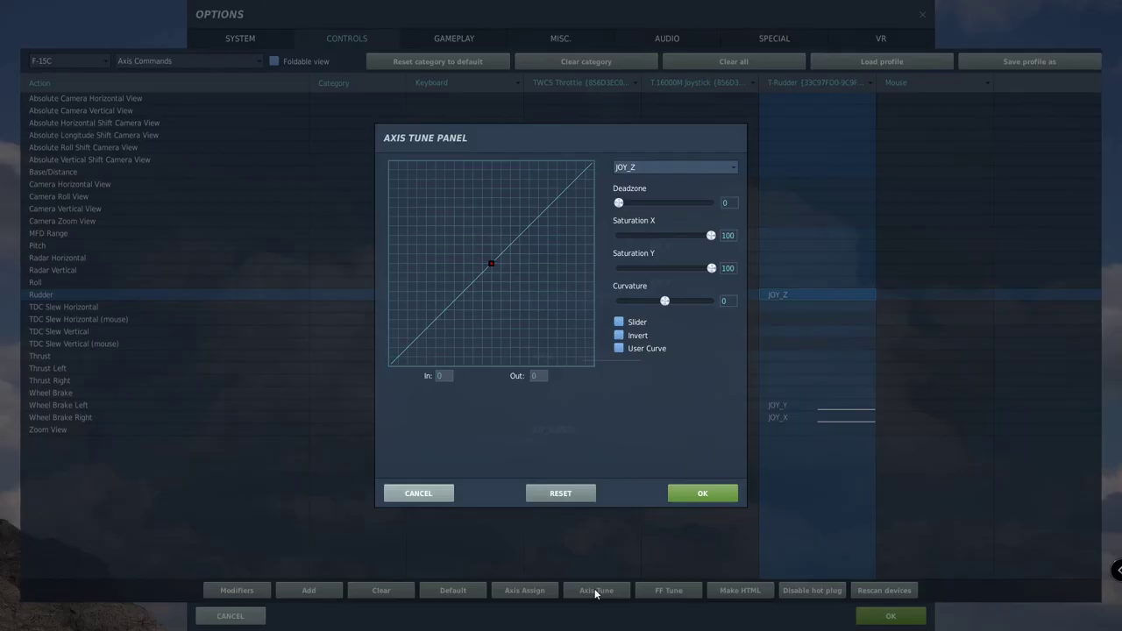
drag(665, 301, 681, 303)
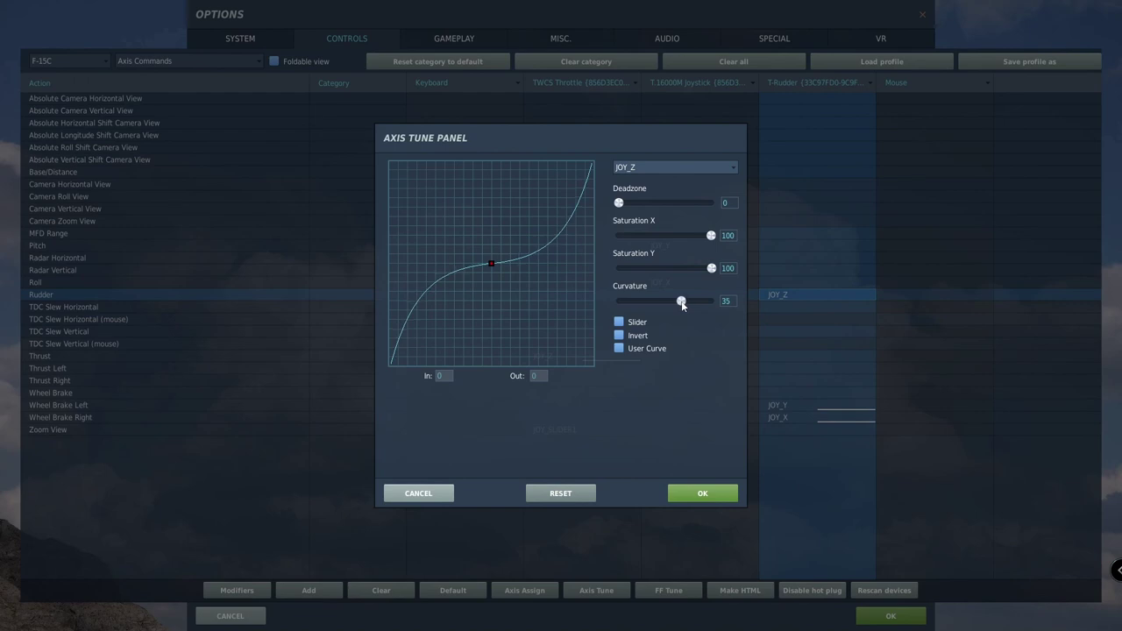
drag(620, 203, 630, 202)
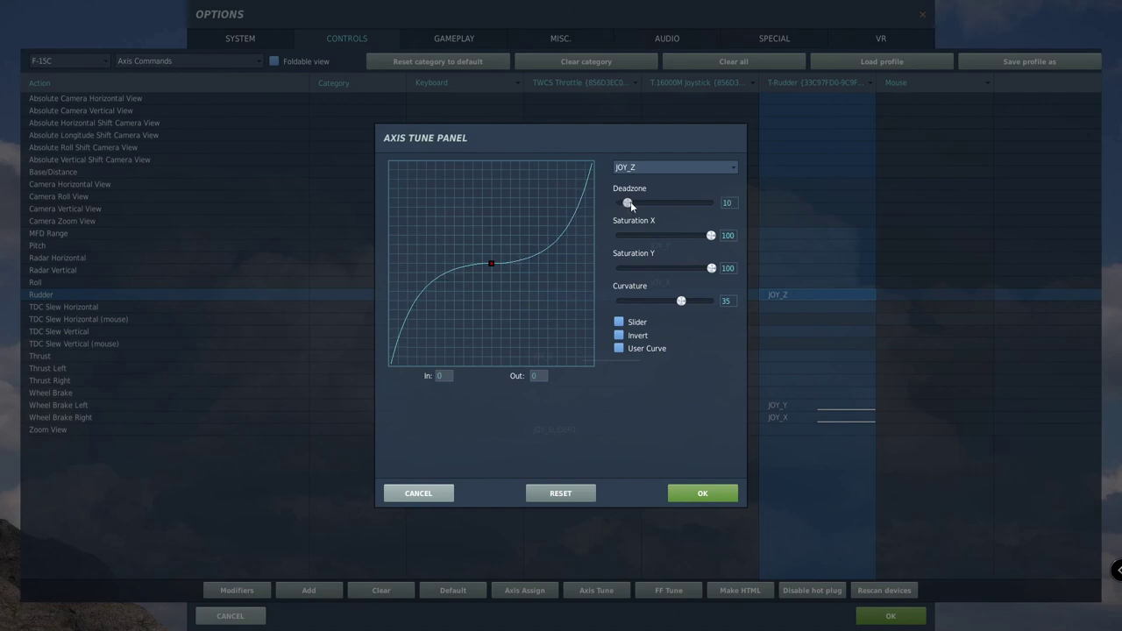
click(694, 495)
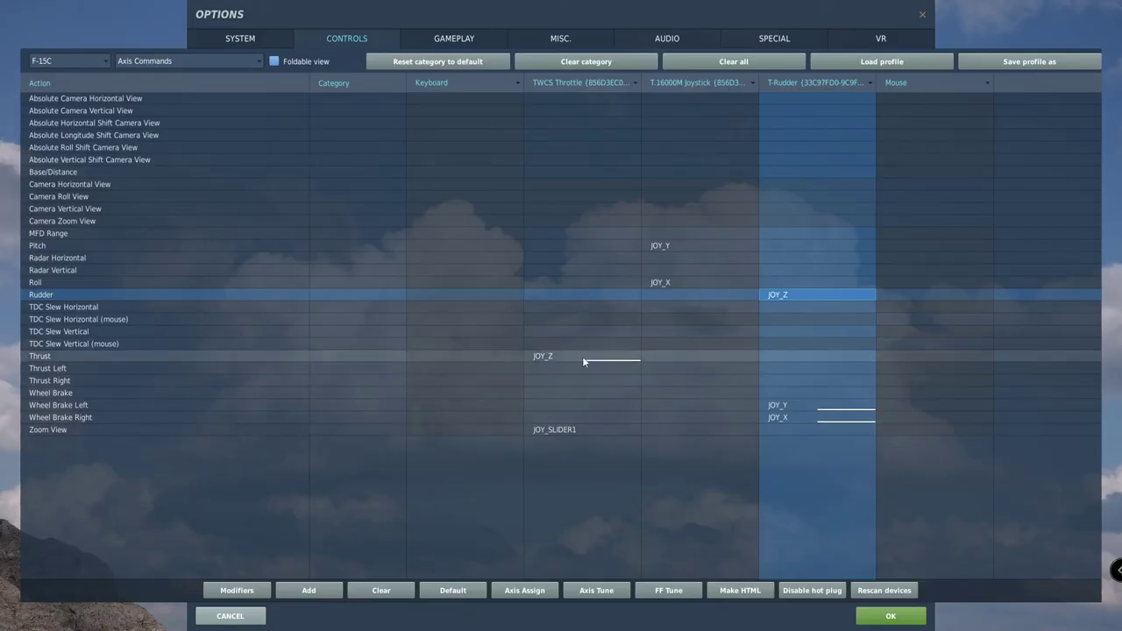